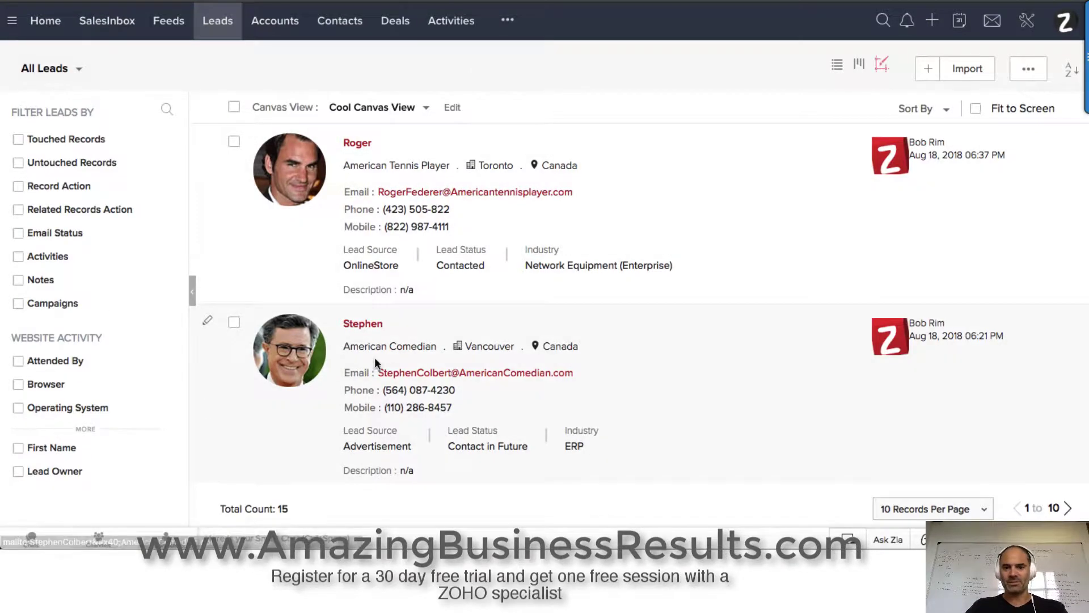
- Convert the comedian lead into an account and contact, then check the Contacts list
scroll(390, 346, down, 1)
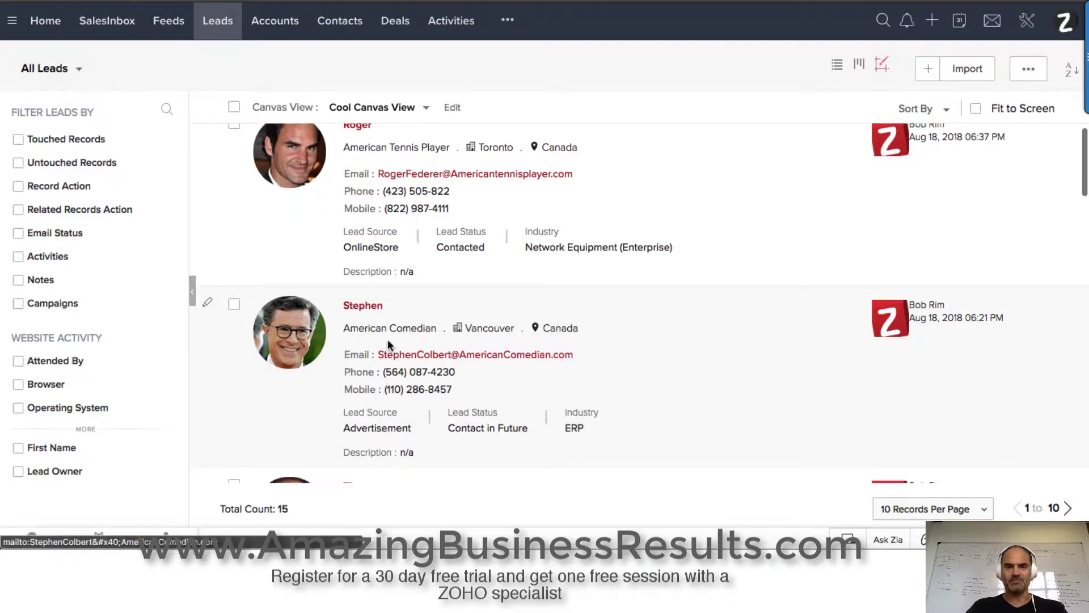
click(356, 309)
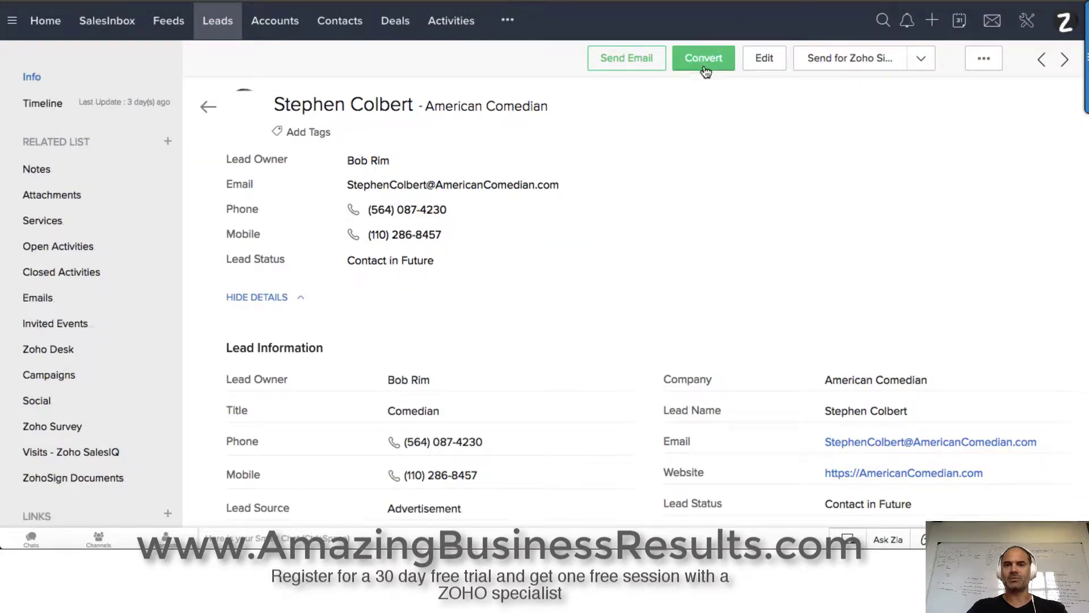
click(703, 62)
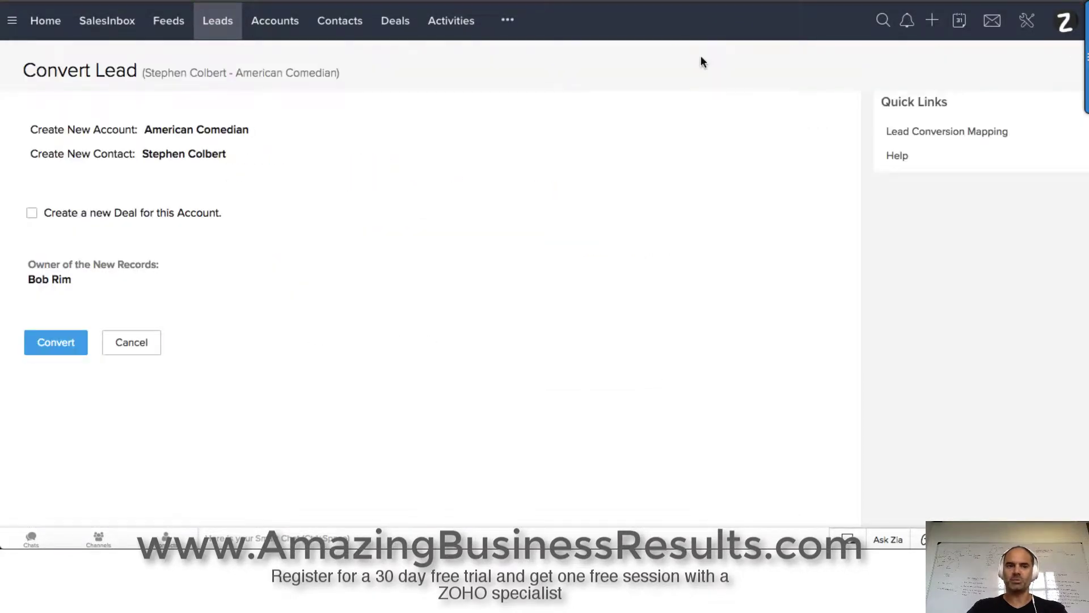
click(67, 342)
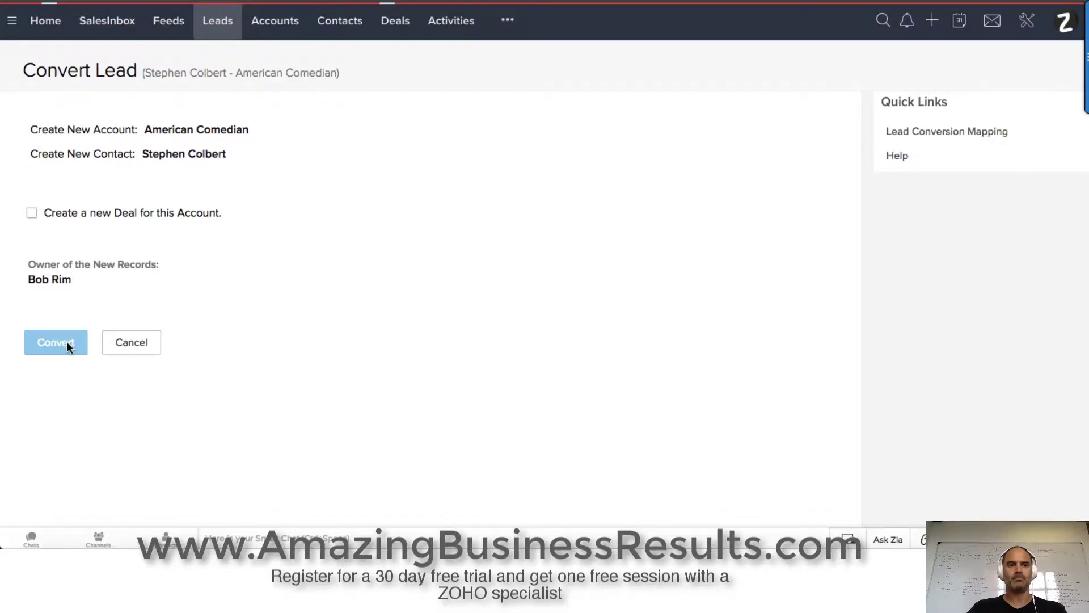
click(343, 23)
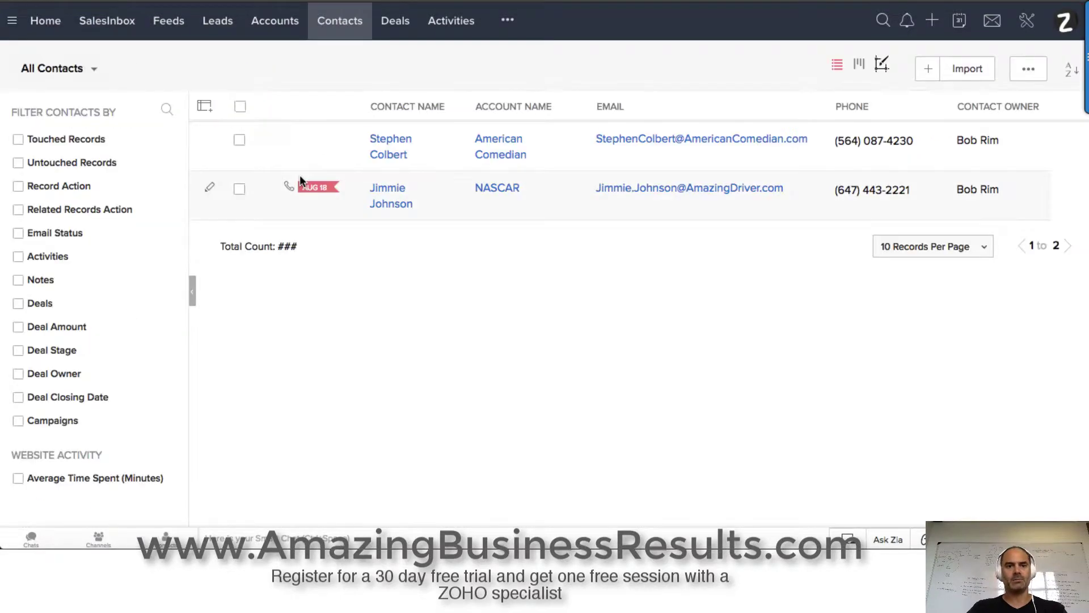
- Open the new contact's record and review its American Comedian account, Comedian title and mailing address
click(397, 148)
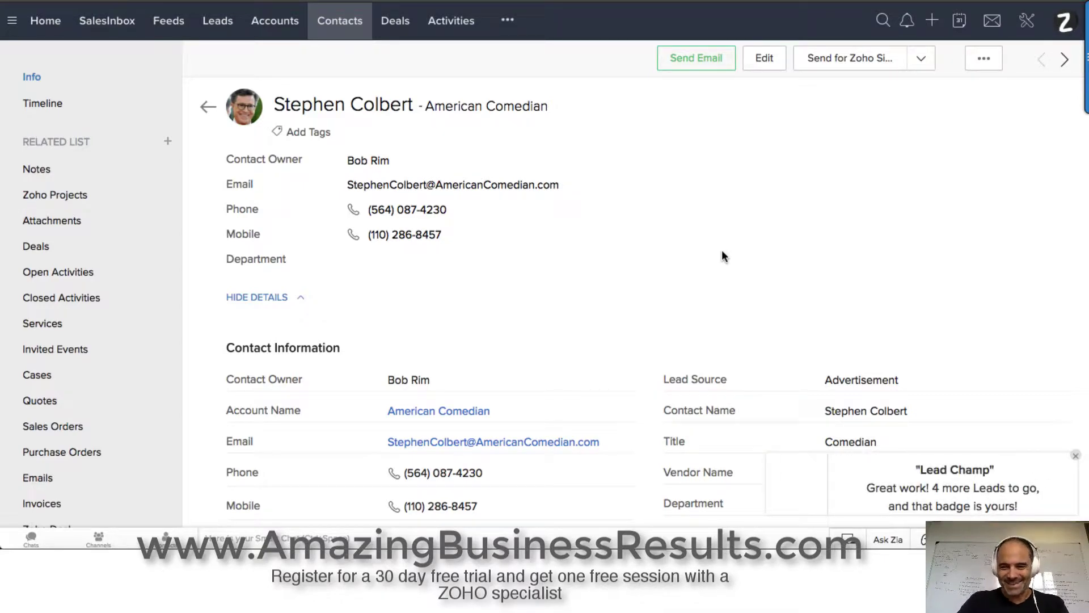
scroll(726, 278, down, 1)
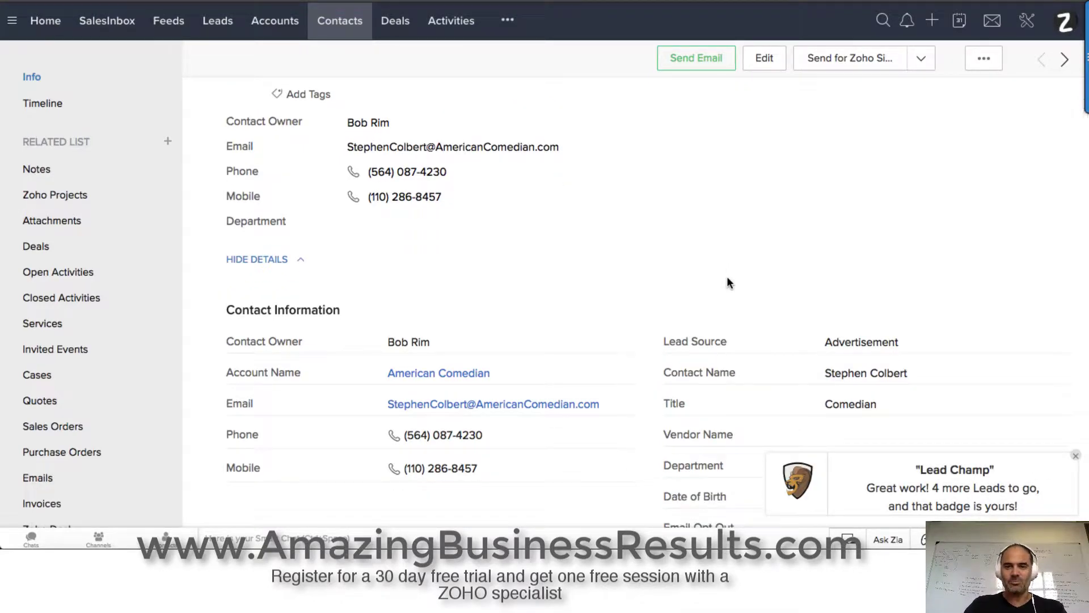
scroll(669, 259, down, 1)
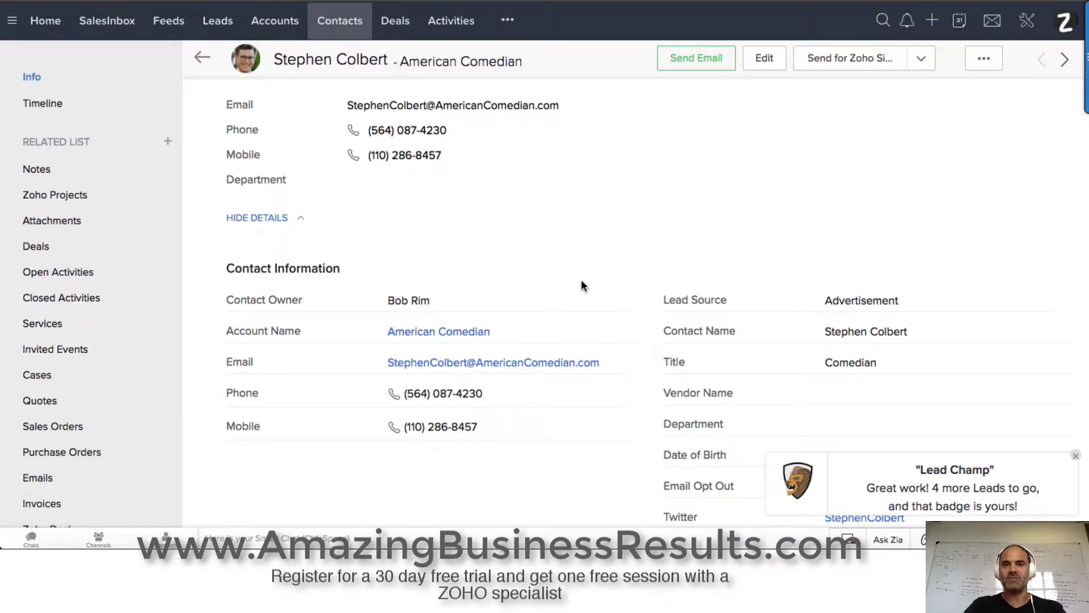
scroll(739, 193, down, 2)
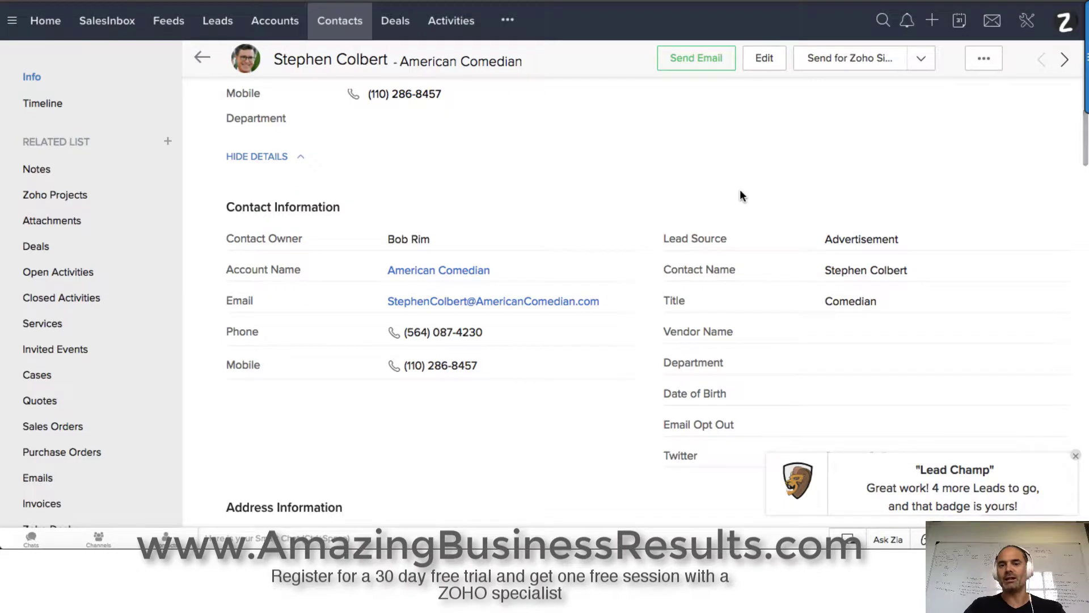
scroll(739, 196, down, 3)
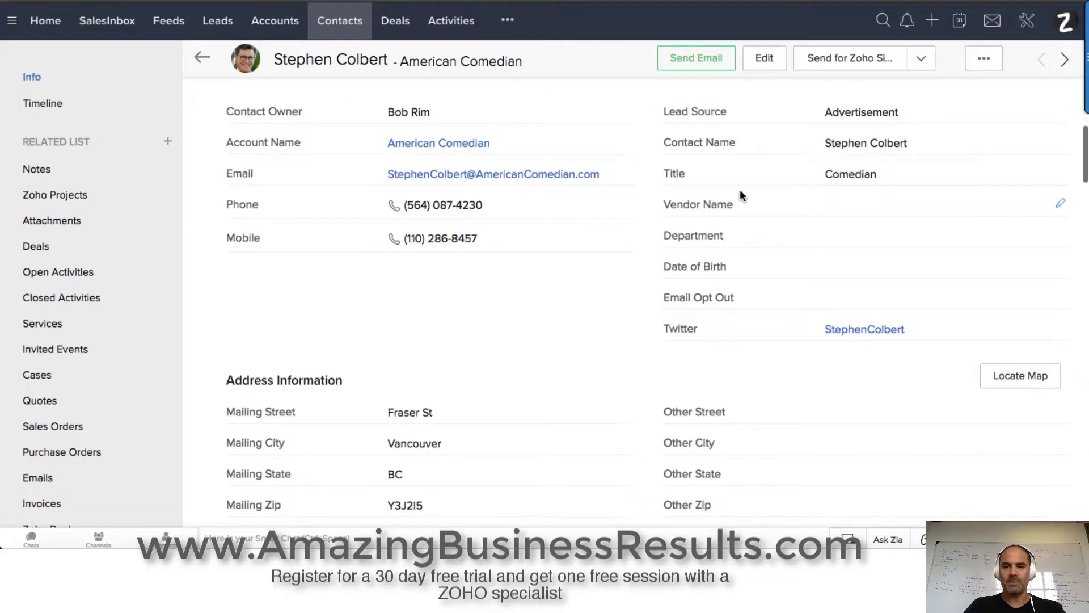
scroll(795, 311, down, 2)
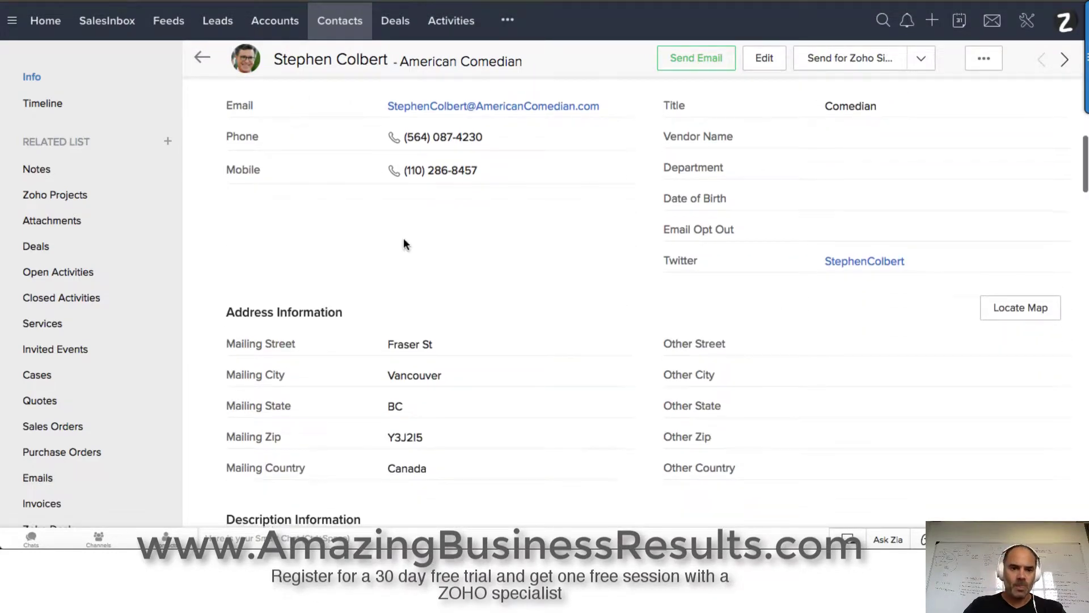
scroll(403, 241, down, 10)
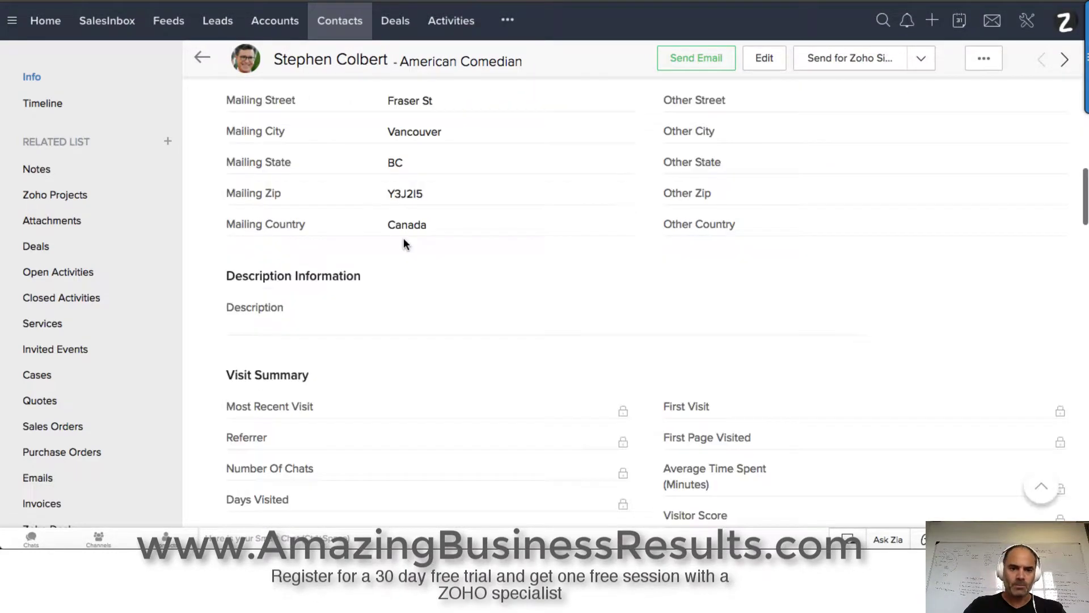
- Start a new Zoho Projects project for the contact and name it Payroll
click(66, 196)
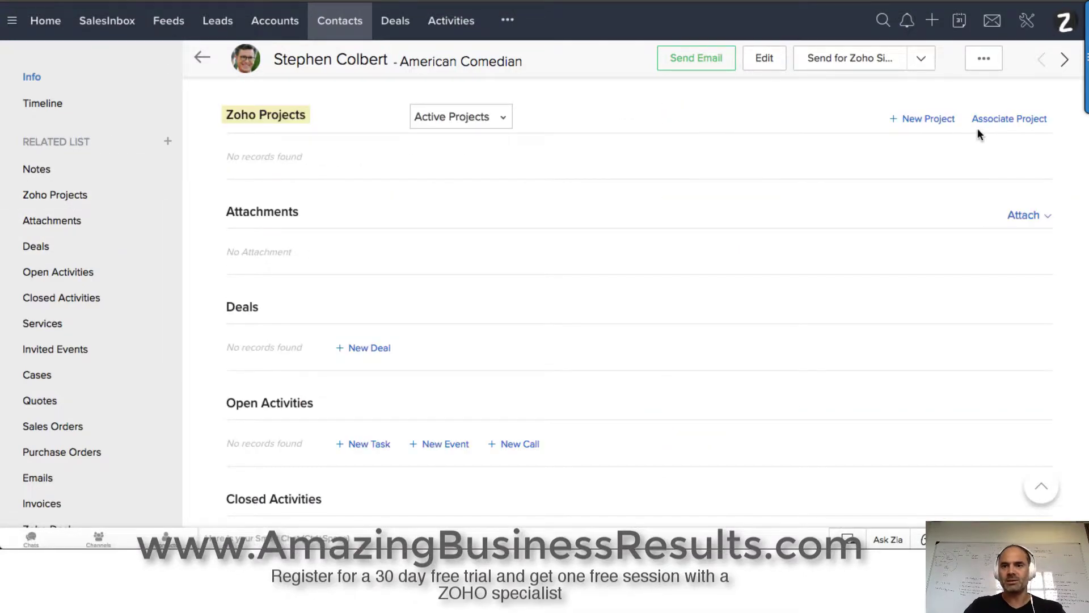
click(931, 120)
click(453, 111)
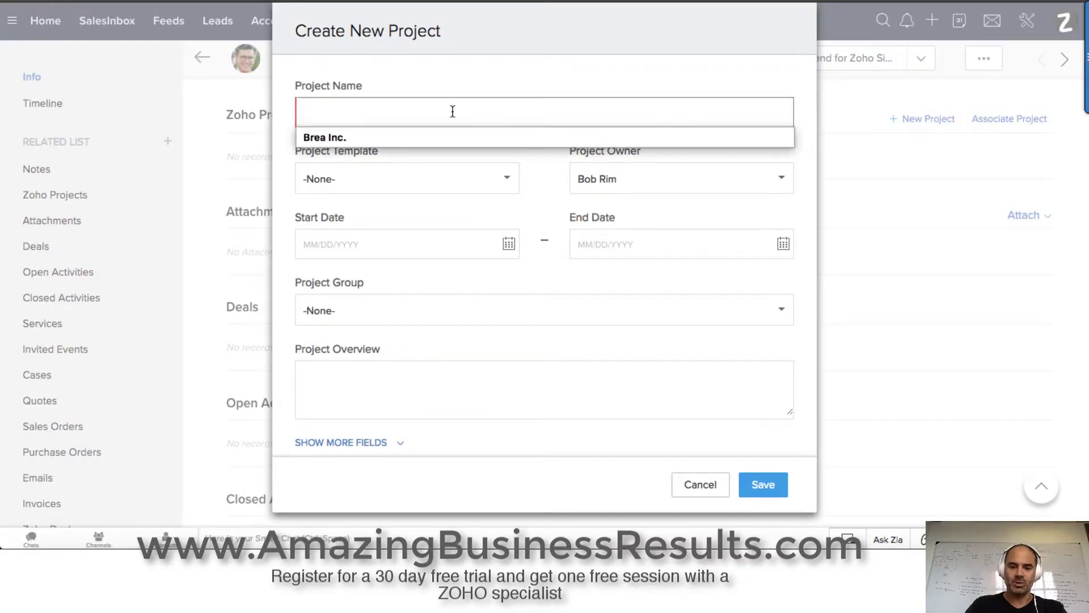
text(Payroll)
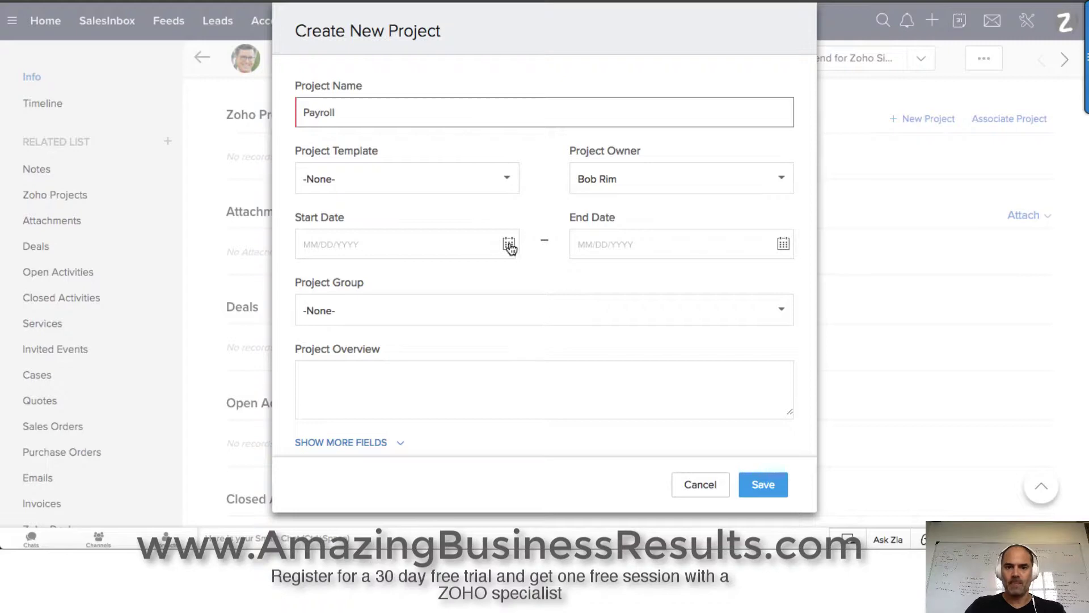
- Set the project to run from 08/22/2018 to 08/21/2019
click(510, 245)
click(359, 381)
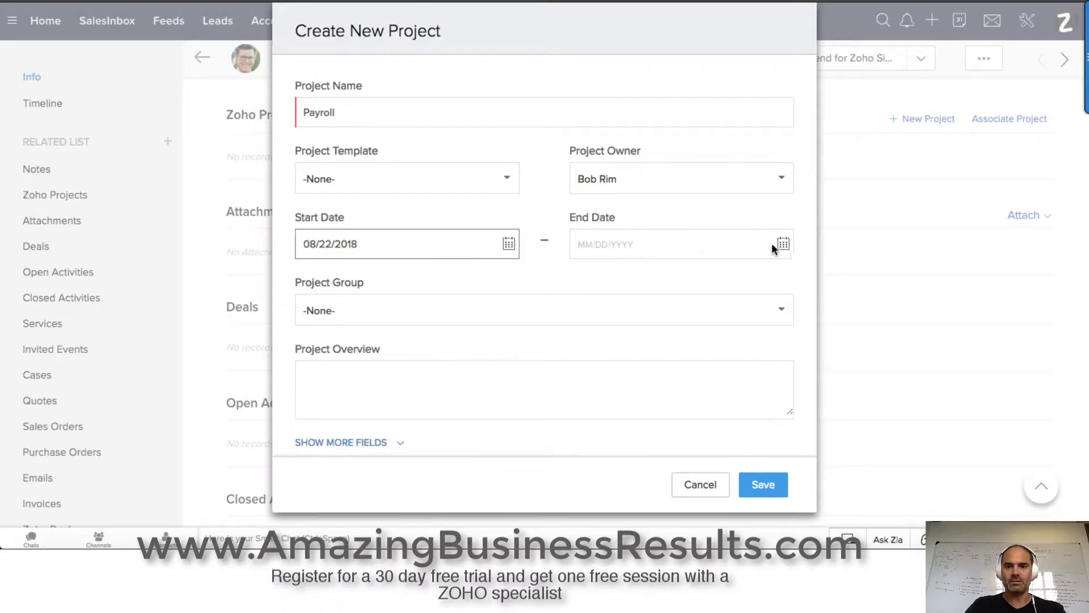
click(783, 244)
click(719, 275)
click(633, 384)
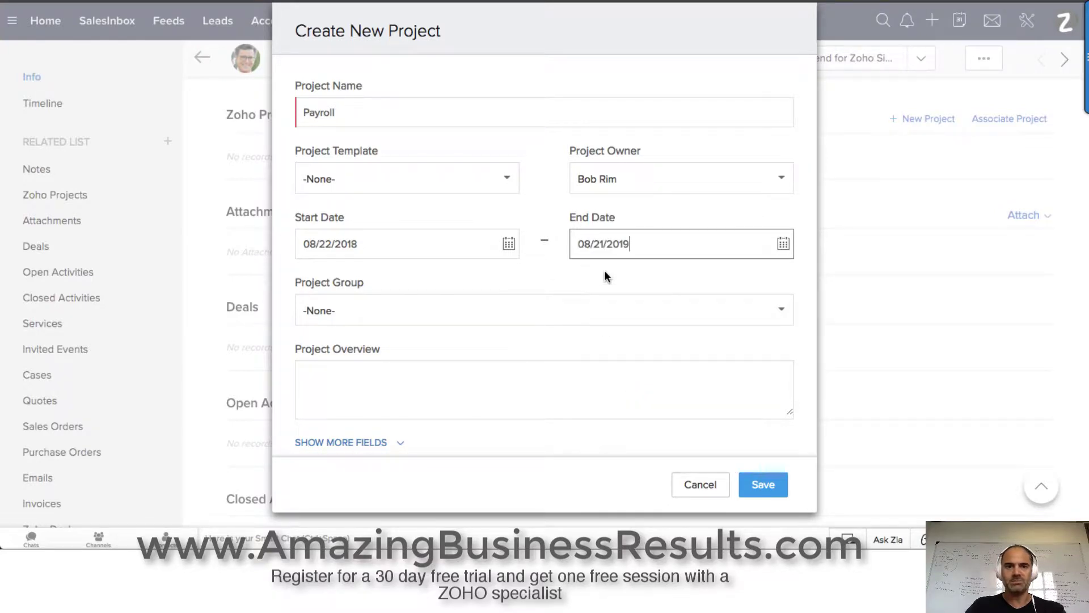
- Leave the project group as None and save the Payroll project
scroll(532, 272, down, 1)
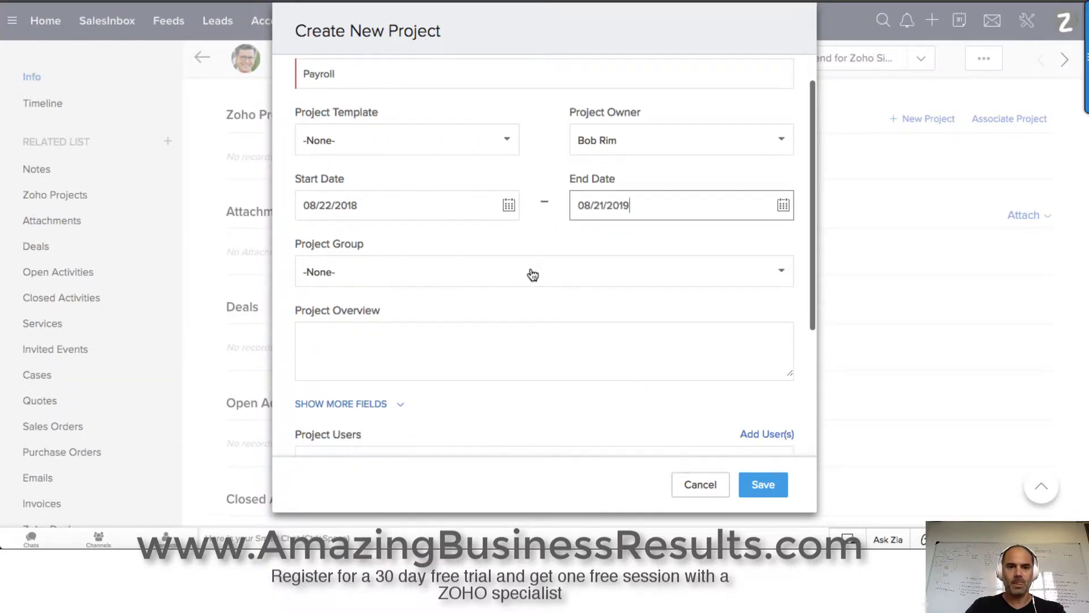
click(474, 276)
click(447, 233)
scroll(432, 309, down, 3)
scroll(430, 318, down, 1)
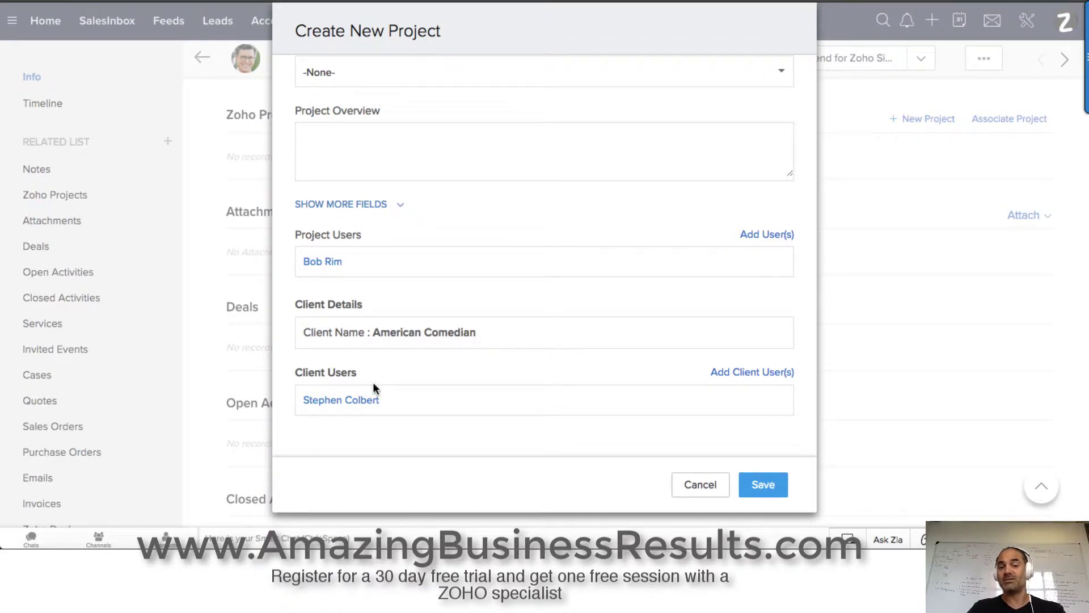
click(767, 480)
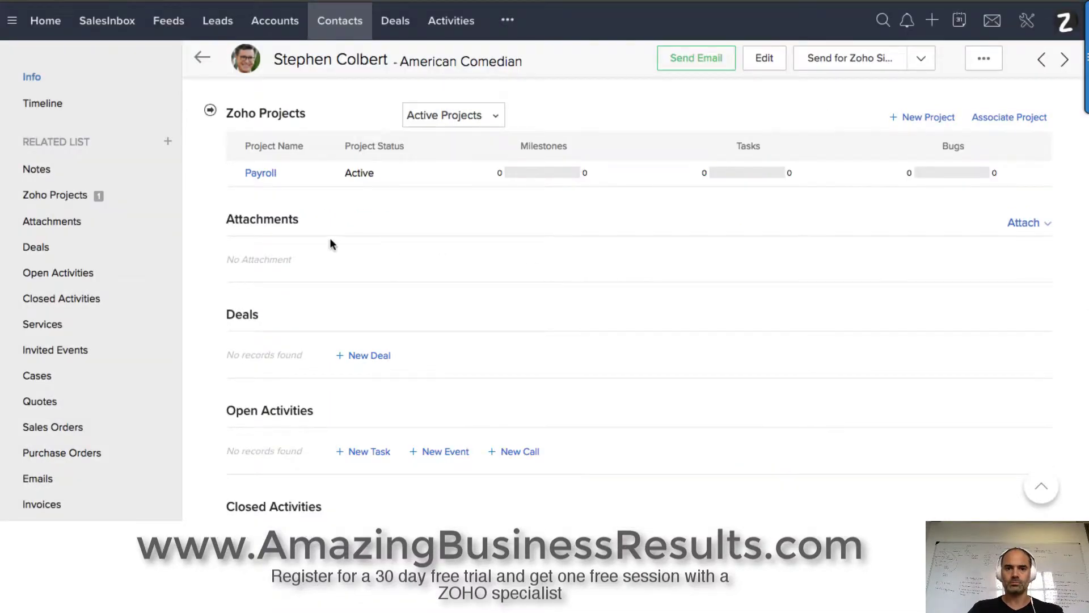
- Open the Payroll project in Zoho Projects and go to its task list
click(260, 173)
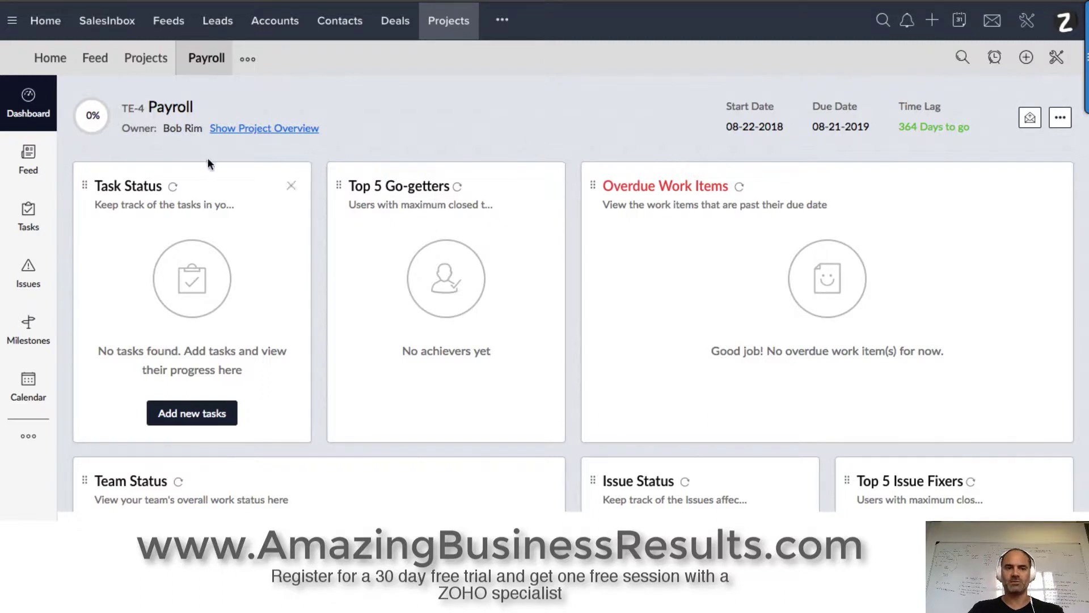
click(29, 225)
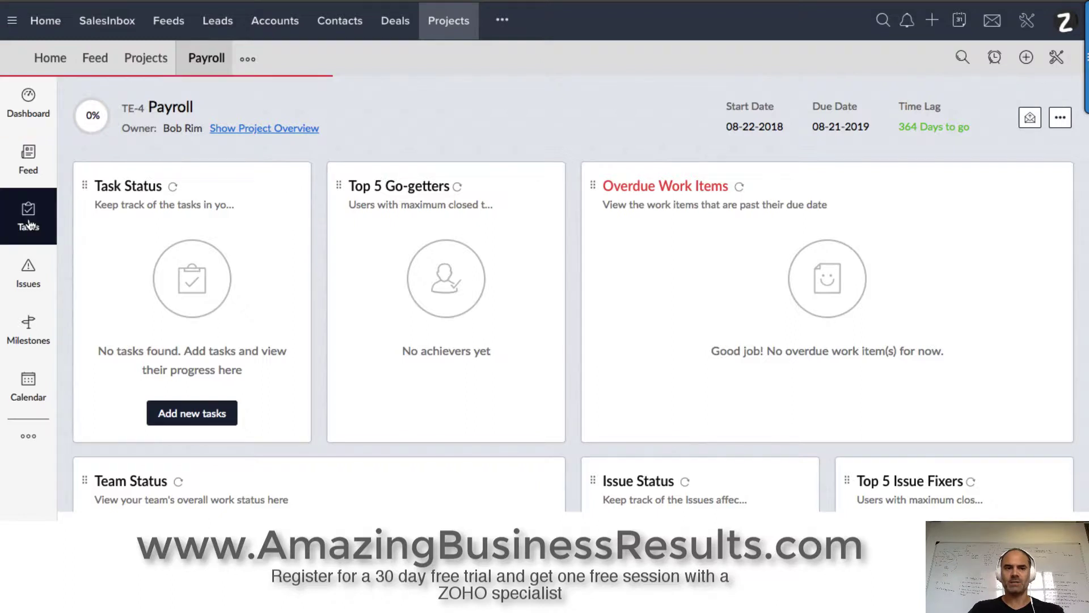
- Create a new task named 'Run Payroll' and begin its description 'Please go to quickbooks and'
click(1002, 103)
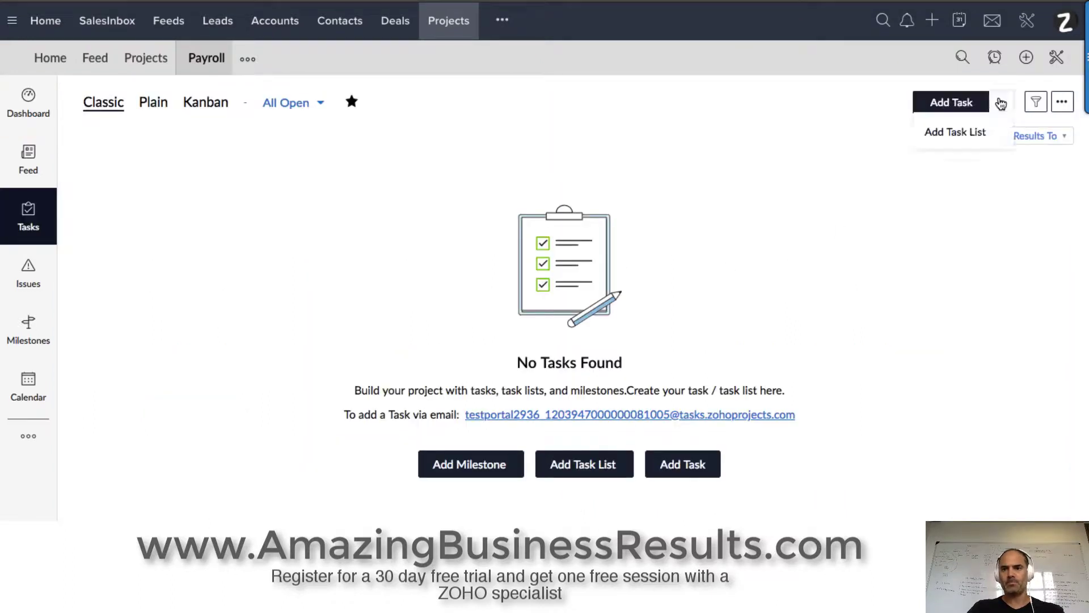
click(955, 103)
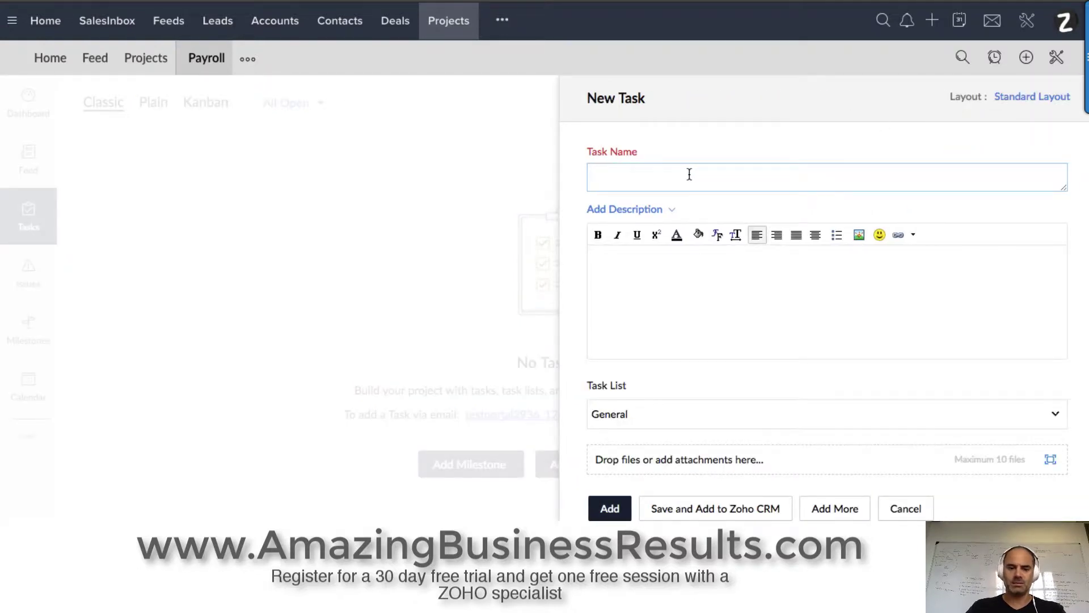
text(Run Payroll)
click(707, 295)
text(Please g)
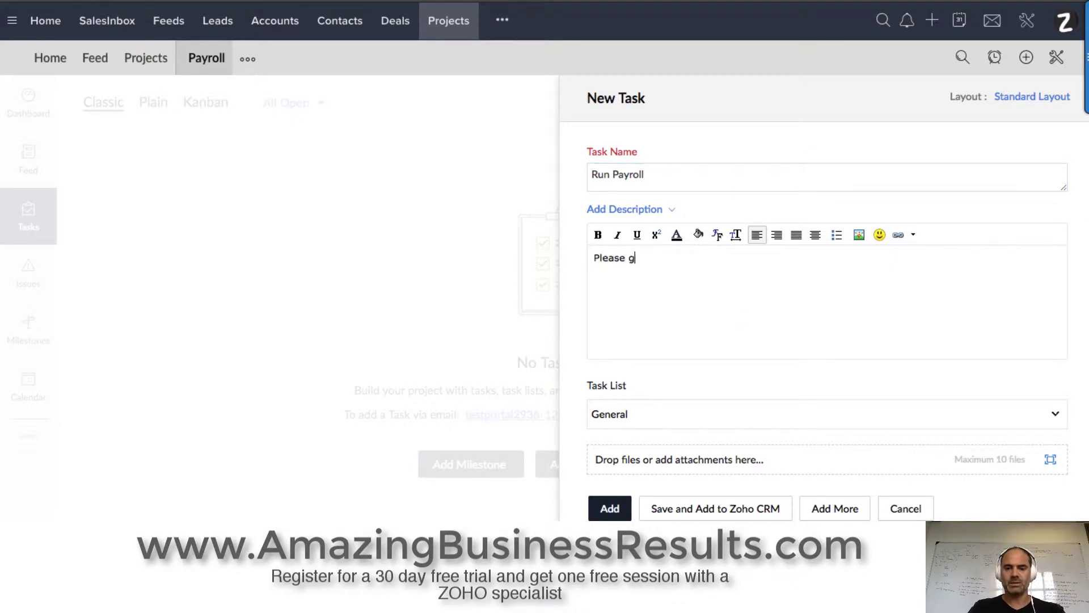
text(o to quickbooks and Run Payroll)
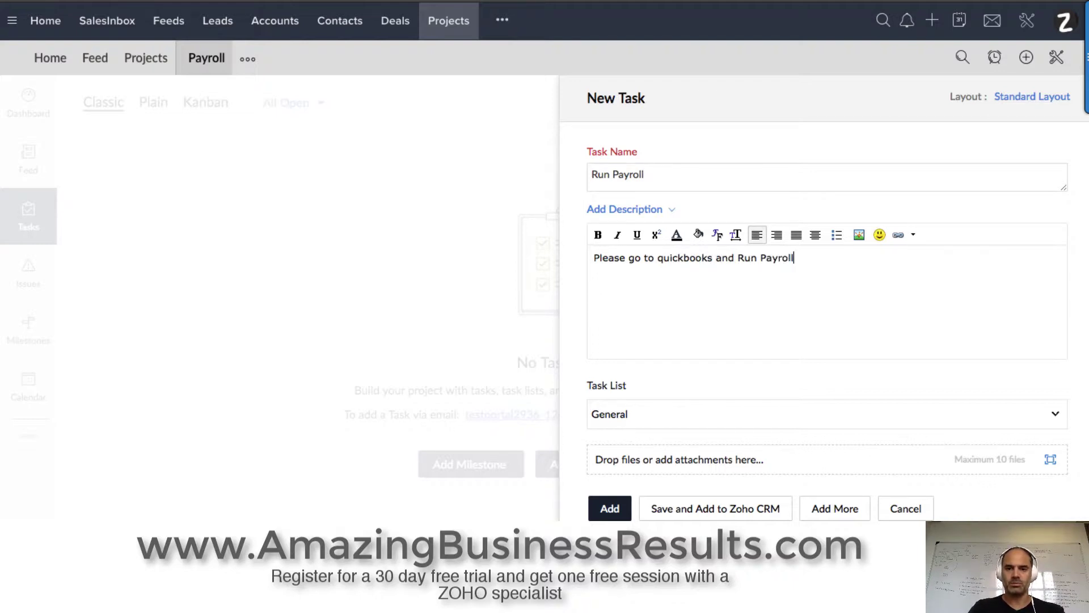
- Assign the task to Me with start date 08-22-2018 and due date 08-21-2019
scroll(691, 352, down, 5)
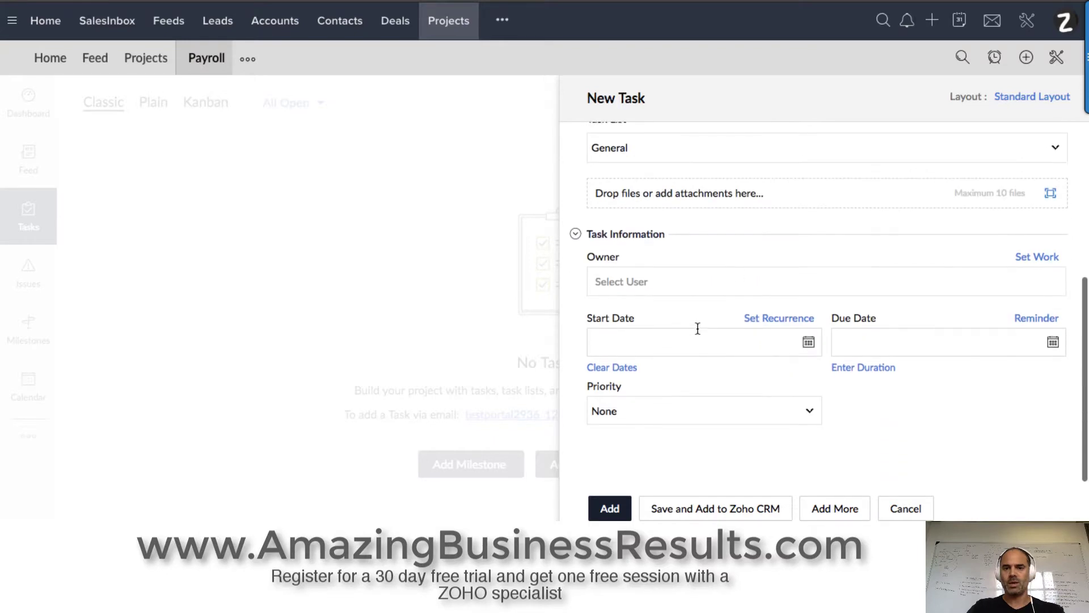
click(687, 280)
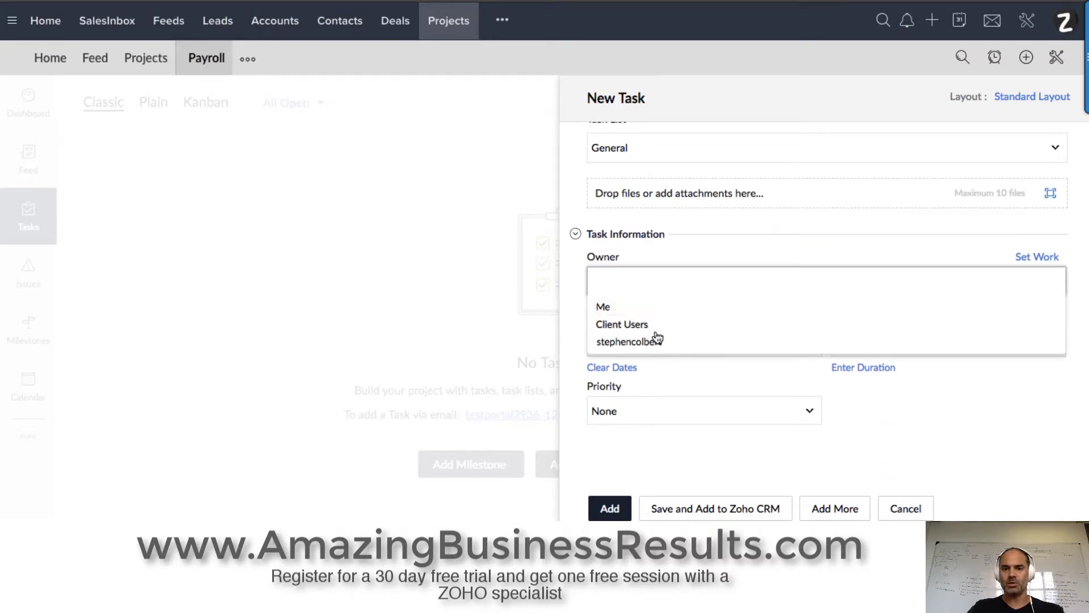
click(632, 308)
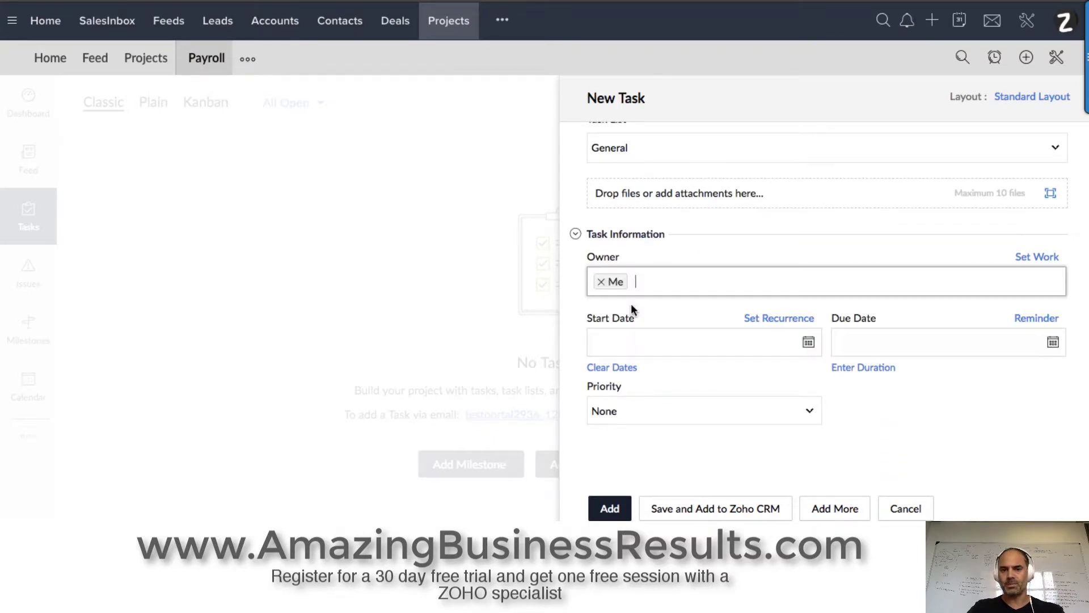
click(808, 342)
click(734, 256)
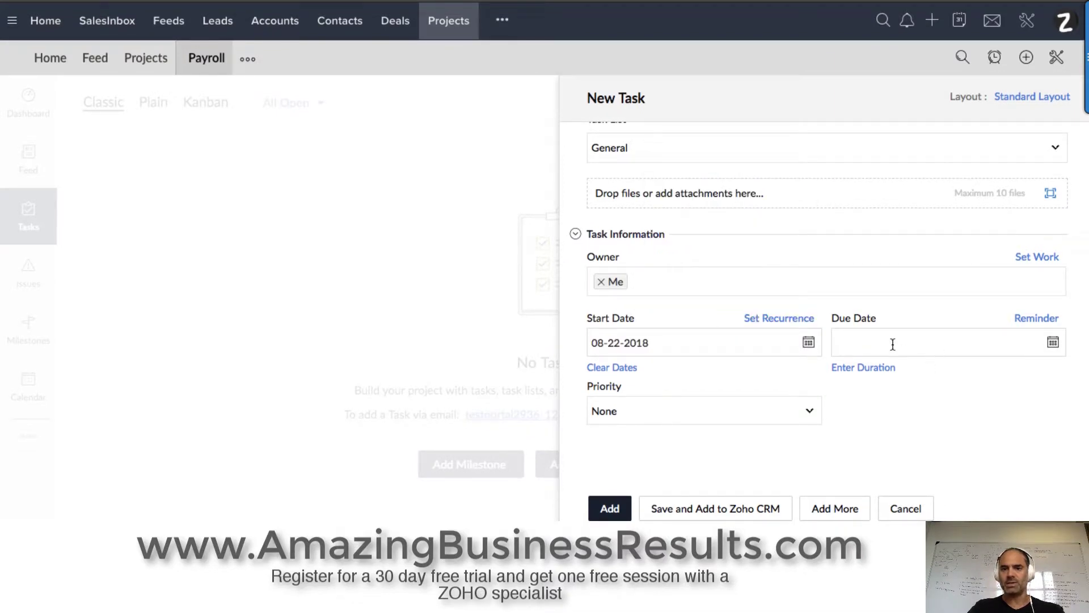
click(1053, 342)
click(1042, 155)
click(980, 255)
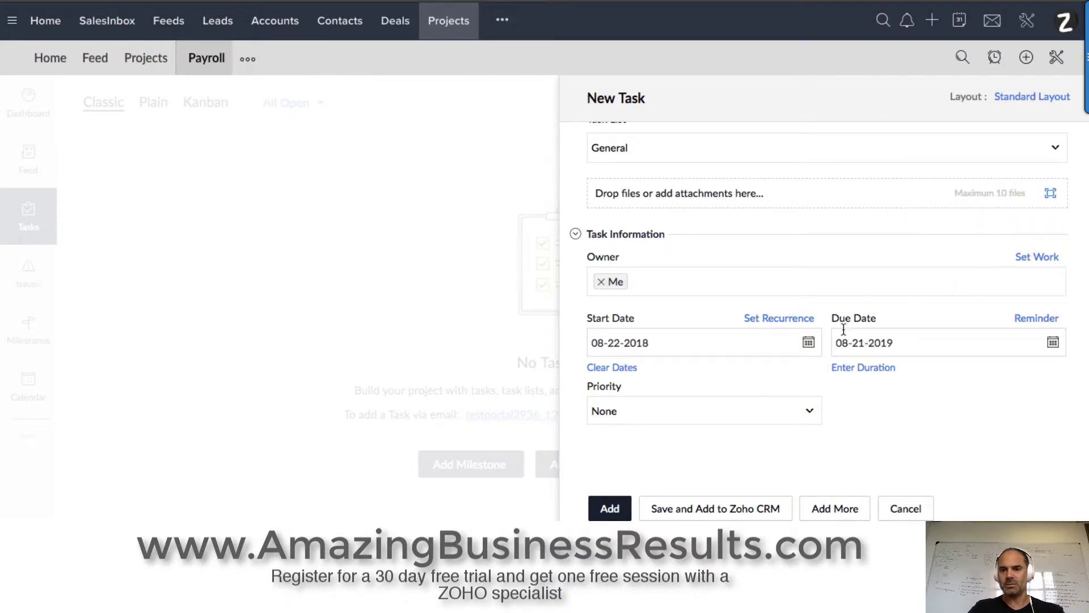
click(779, 319)
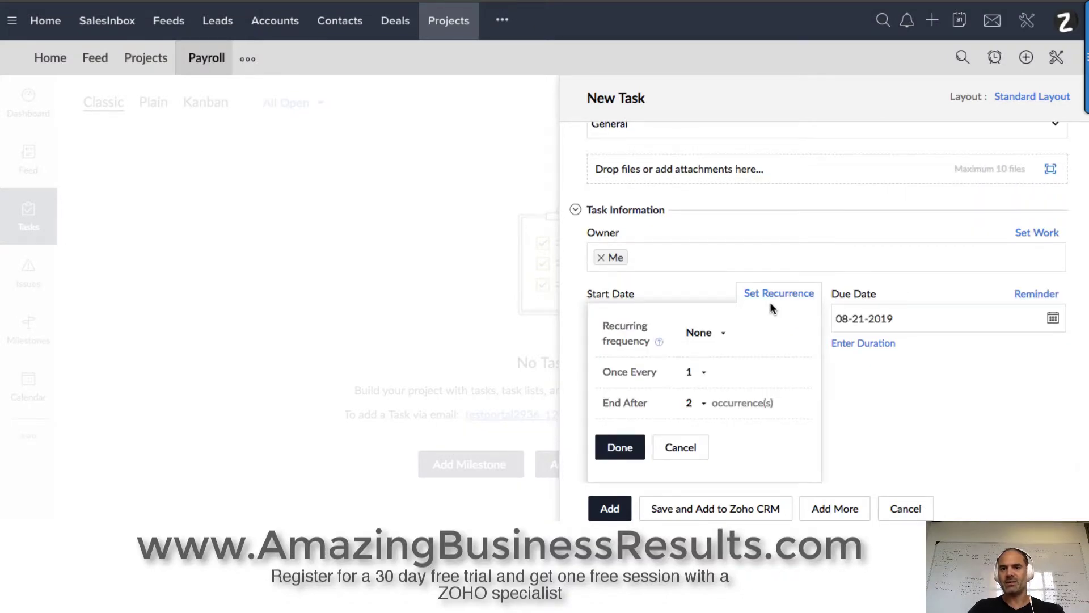
- Make the task recur monthly, once every 1 month
click(702, 375)
scroll(702, 408, down, 2)
scroll(701, 408, down, 2)
scroll(702, 459, down, 1)
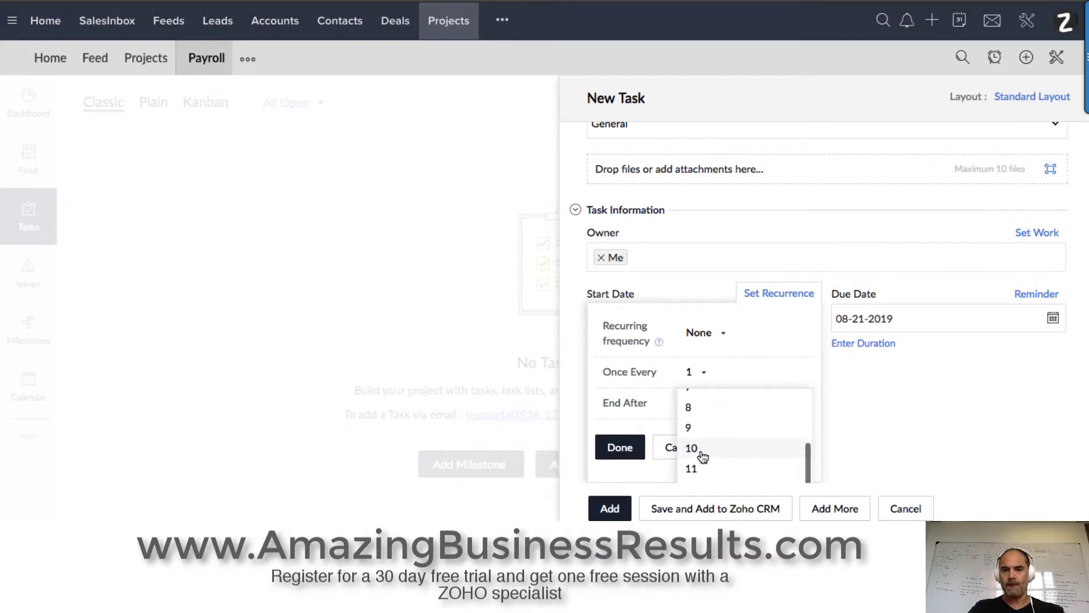
click(702, 454)
click(710, 332)
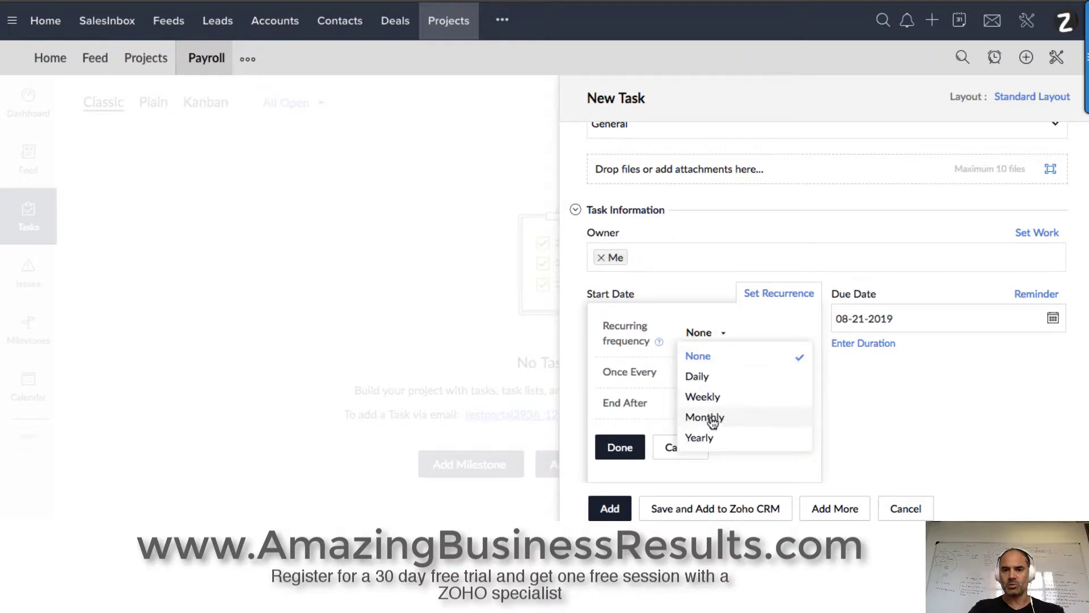
click(722, 417)
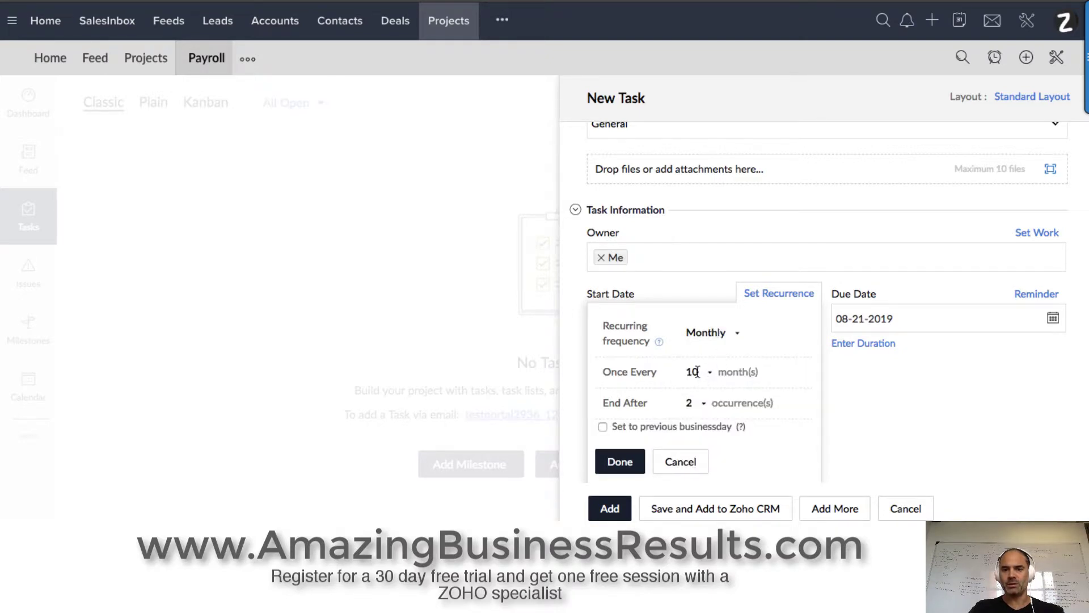
click(698, 372)
scroll(697, 413, up, 3)
click(702, 399)
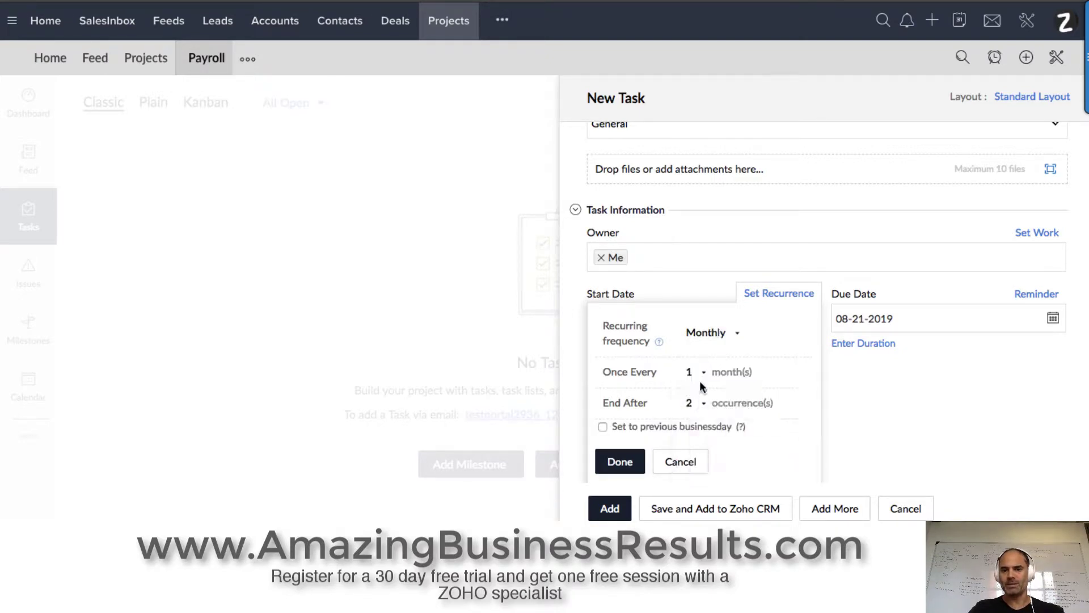
scroll(760, 340, down, 1)
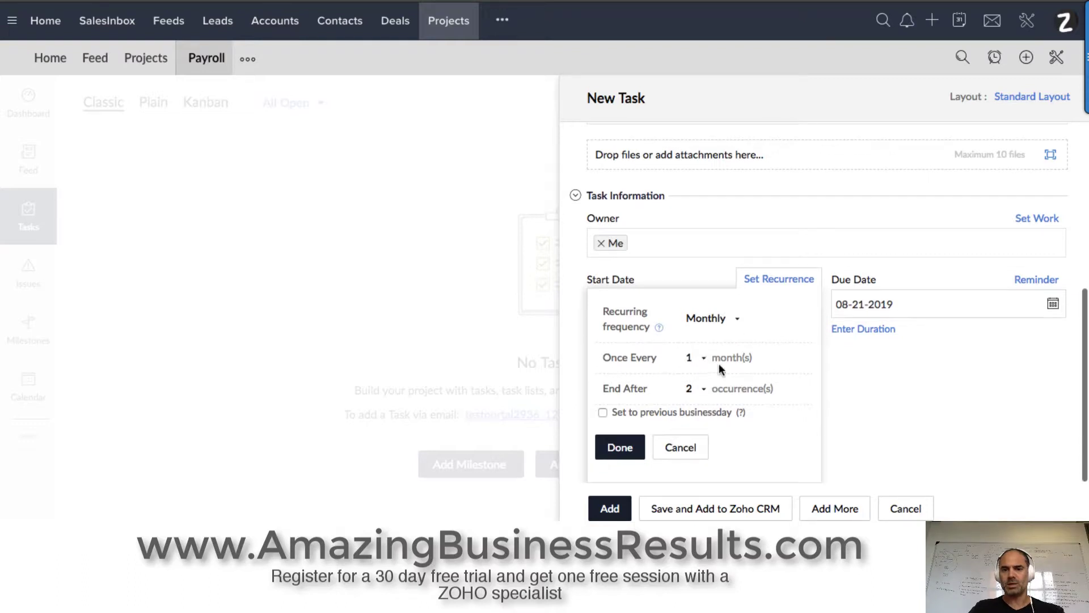
- Set the recurrence to continue with no end date and confirm the settings
click(691, 388)
scroll(699, 445, down, 3)
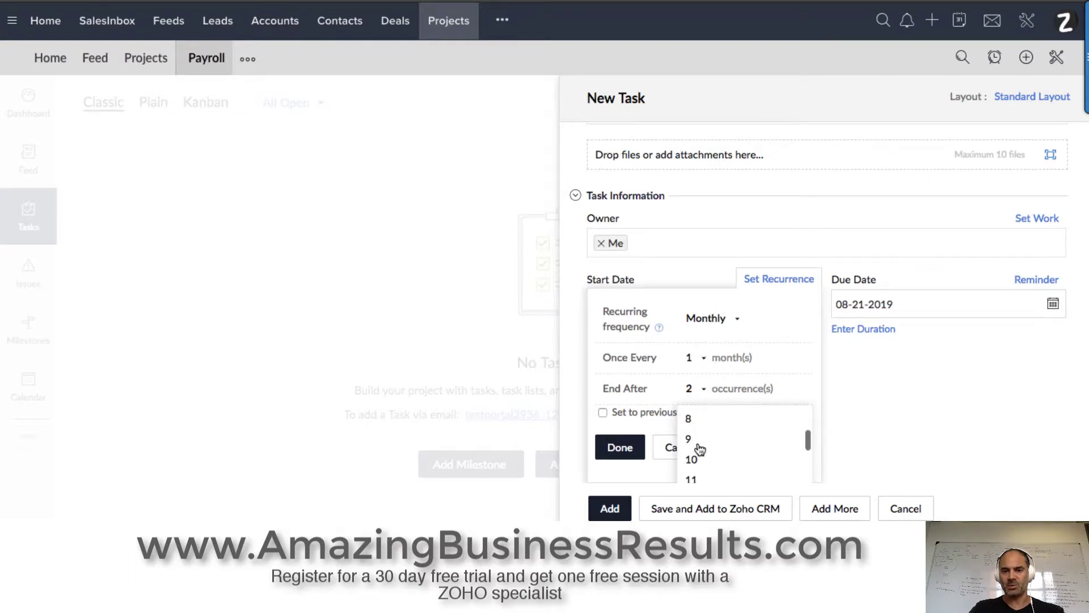
scroll(702, 448, down, 1)
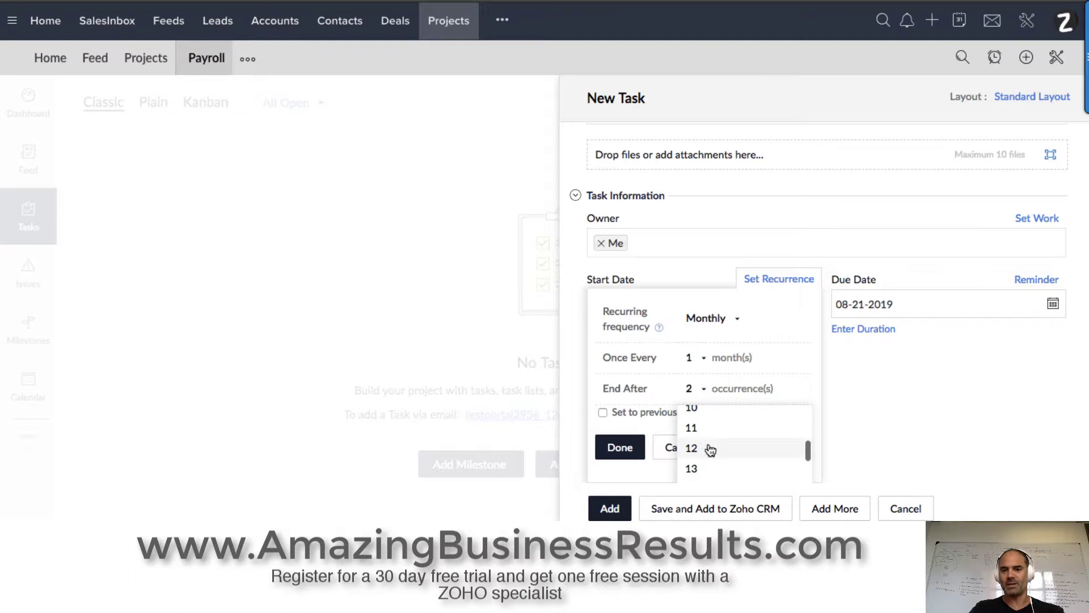
click(692, 448)
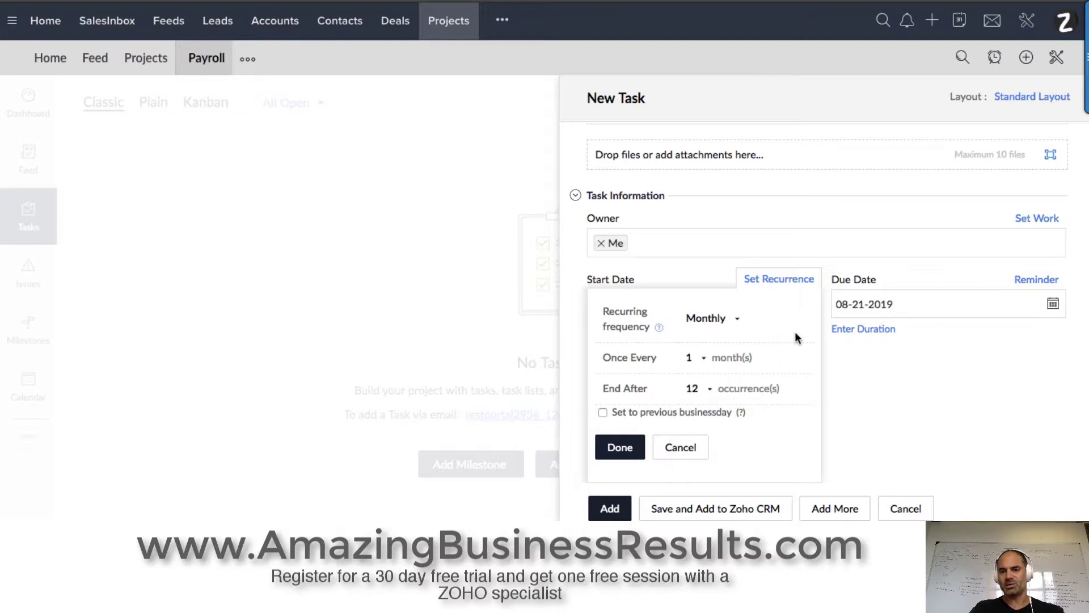
click(695, 389)
scroll(730, 417, down, 8)
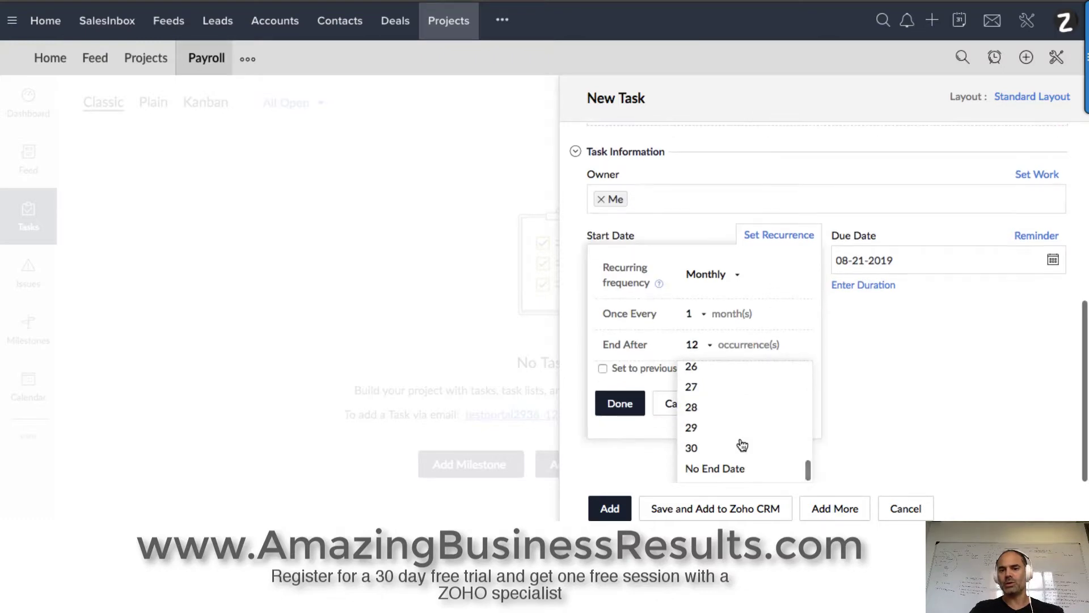
click(738, 469)
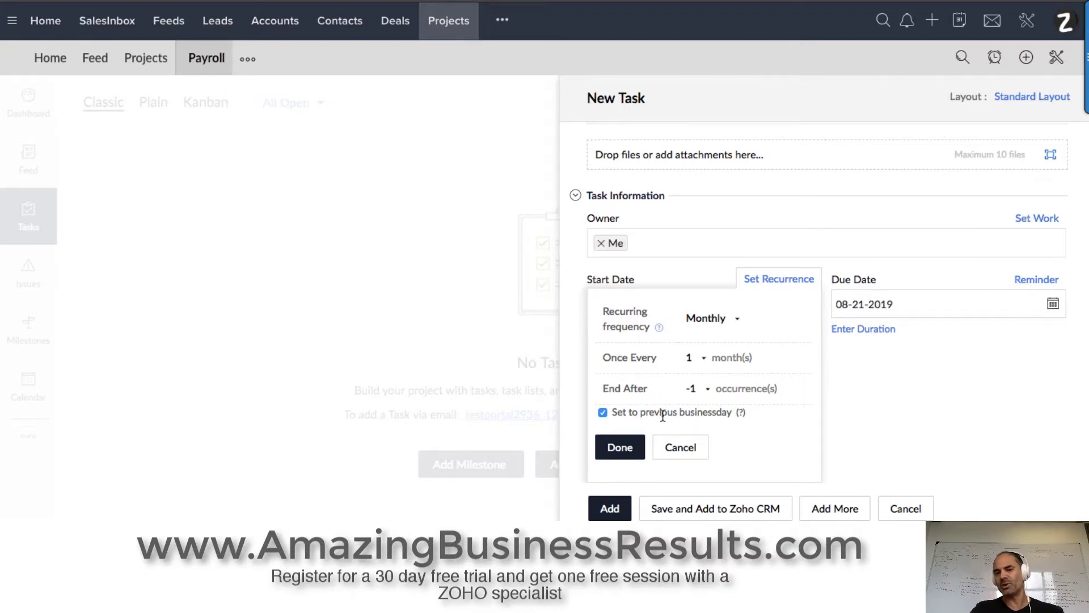
click(620, 448)
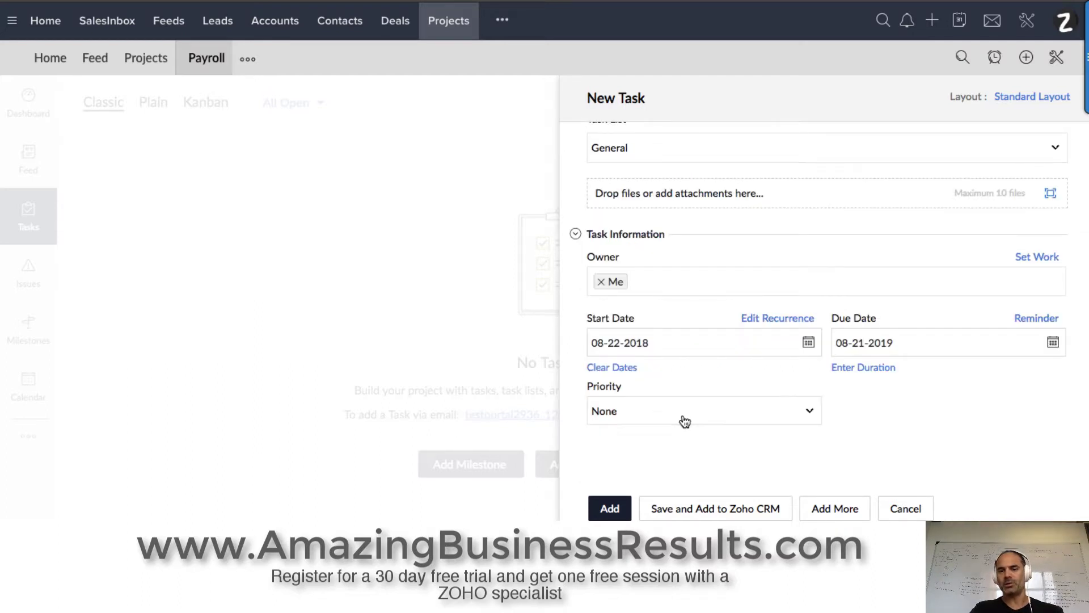
scroll(822, 419, up, 1)
click(821, 418)
- Give Run Payroll Medium priority, review the created task, and close its details
click(680, 497)
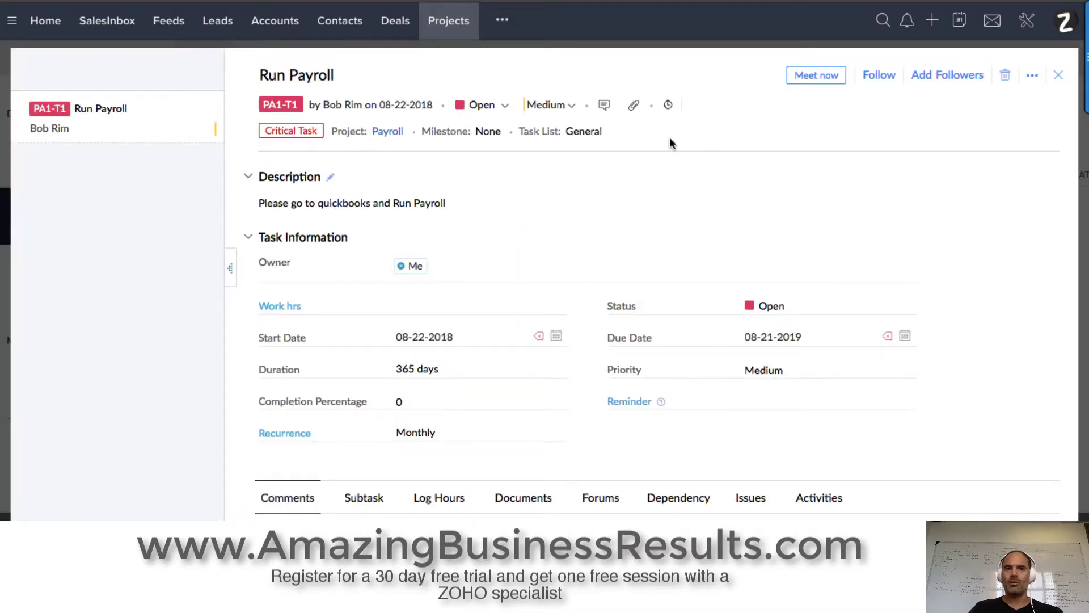
scroll(639, 138, down, 5)
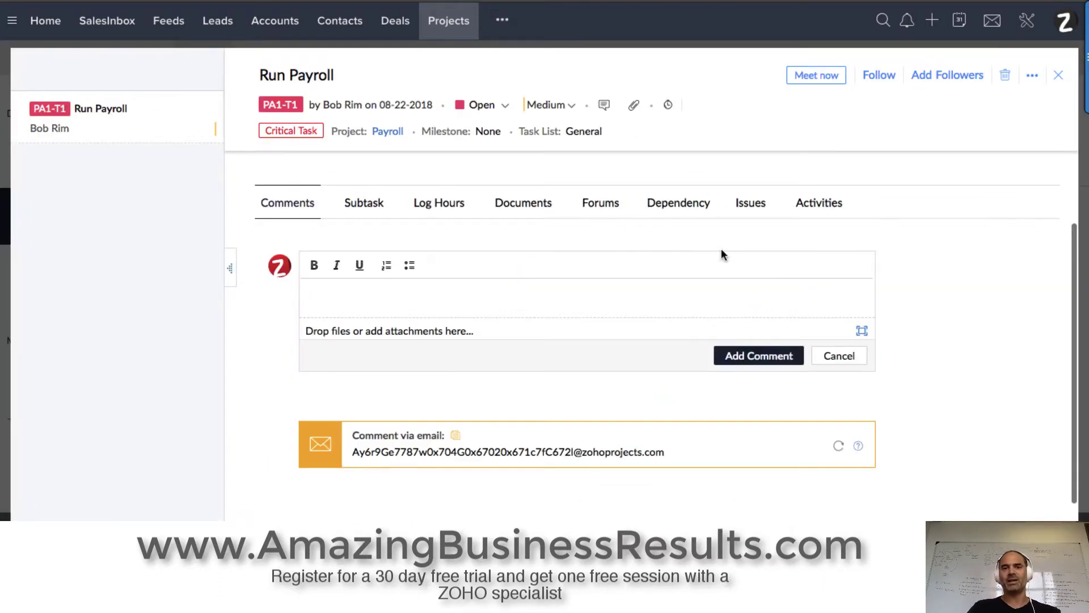
scroll(937, 214, up, 2)
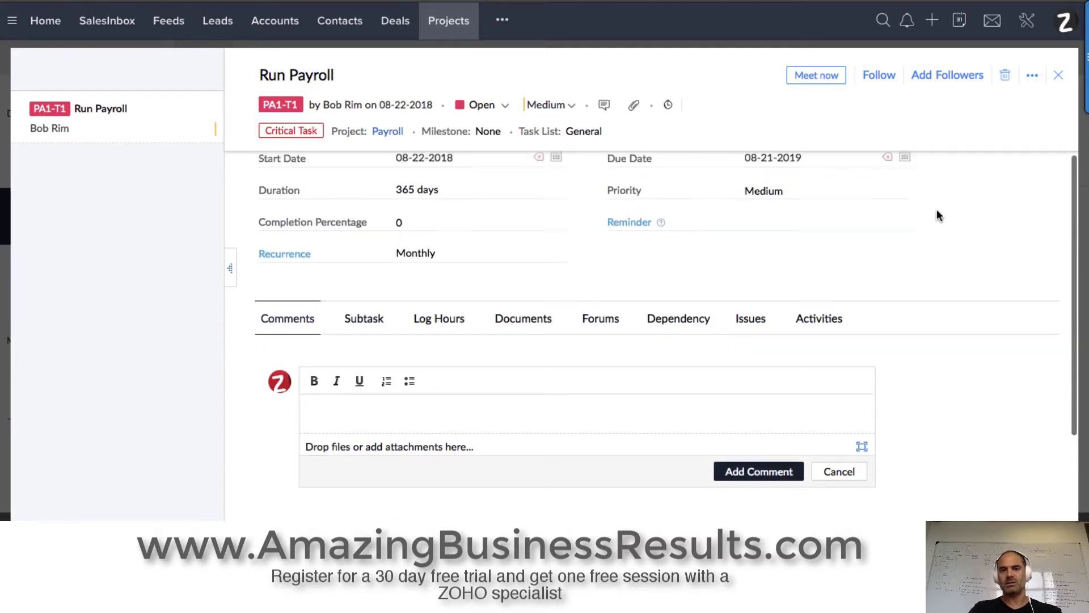
scroll(937, 216, up, 3)
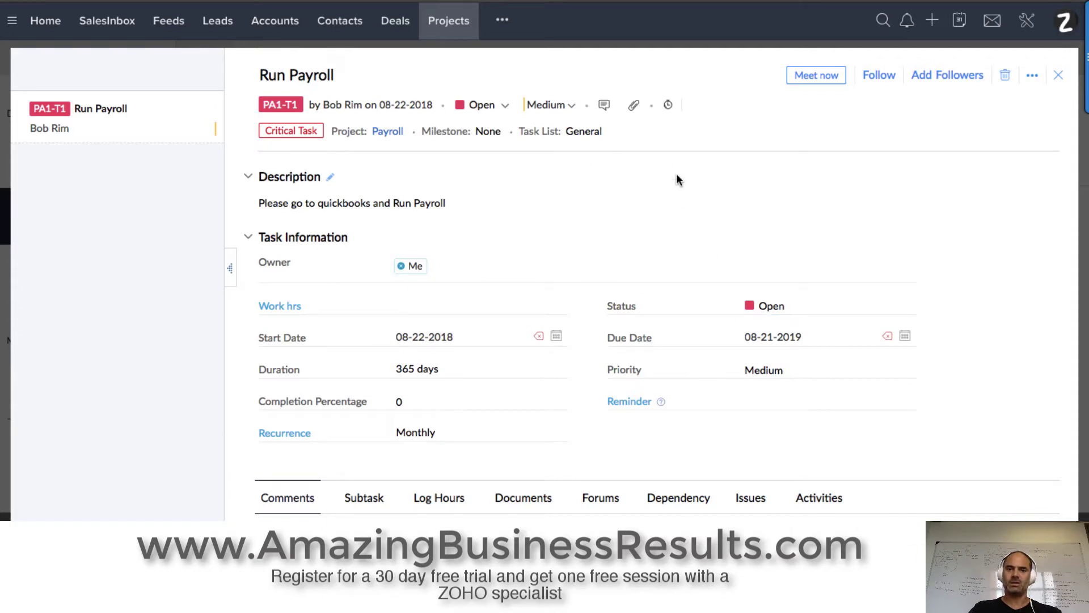
click(1059, 74)
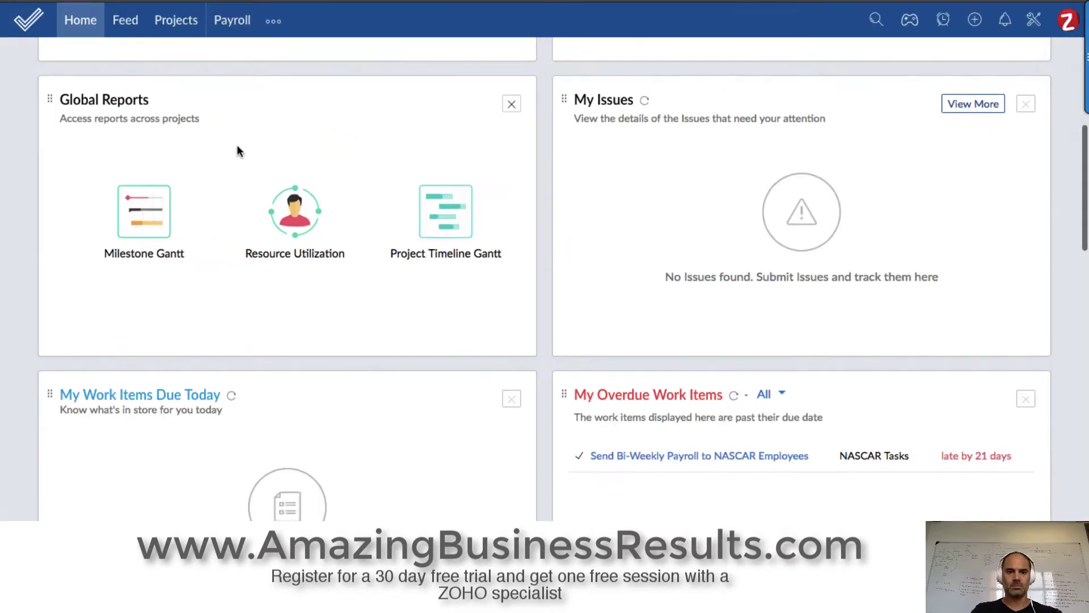
- Filter My Tasks to open tasks owned by Me that are overdue or due today
scroll(236, 146, up, 5)
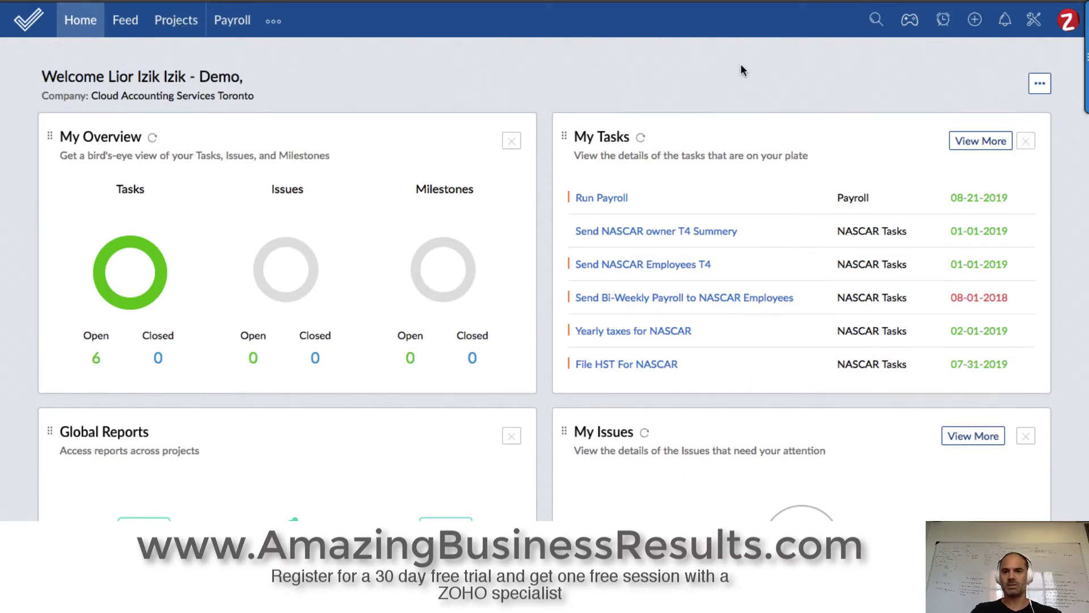
click(980, 144)
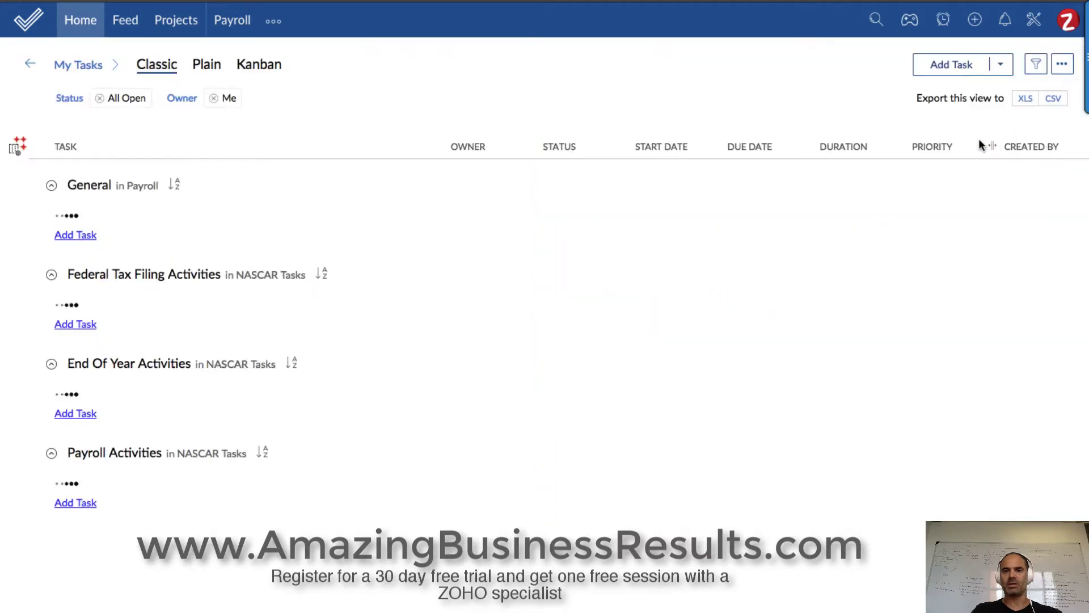
click(1035, 66)
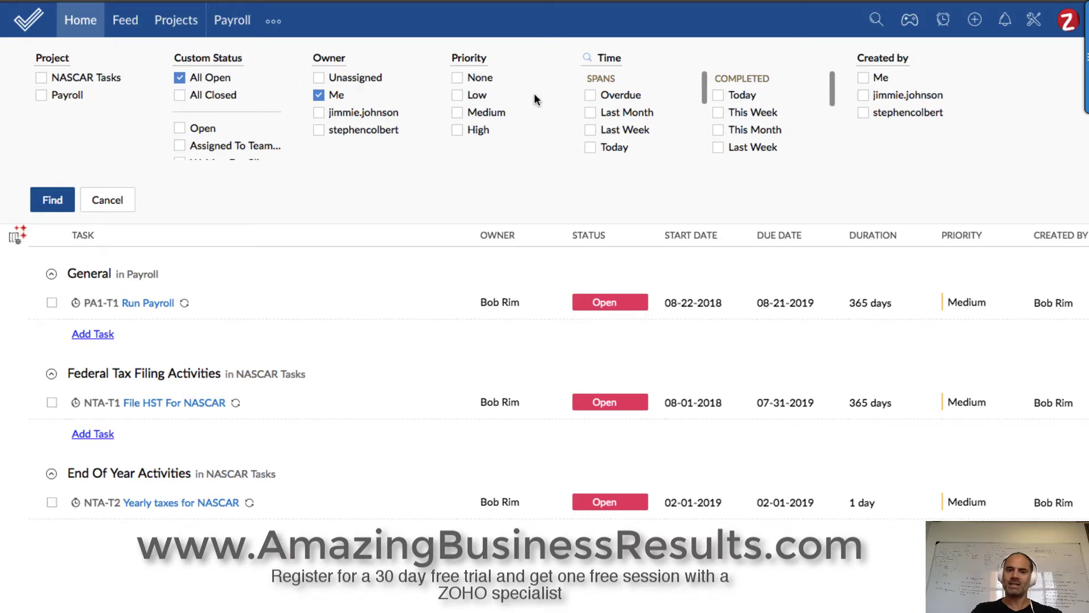
click(591, 92)
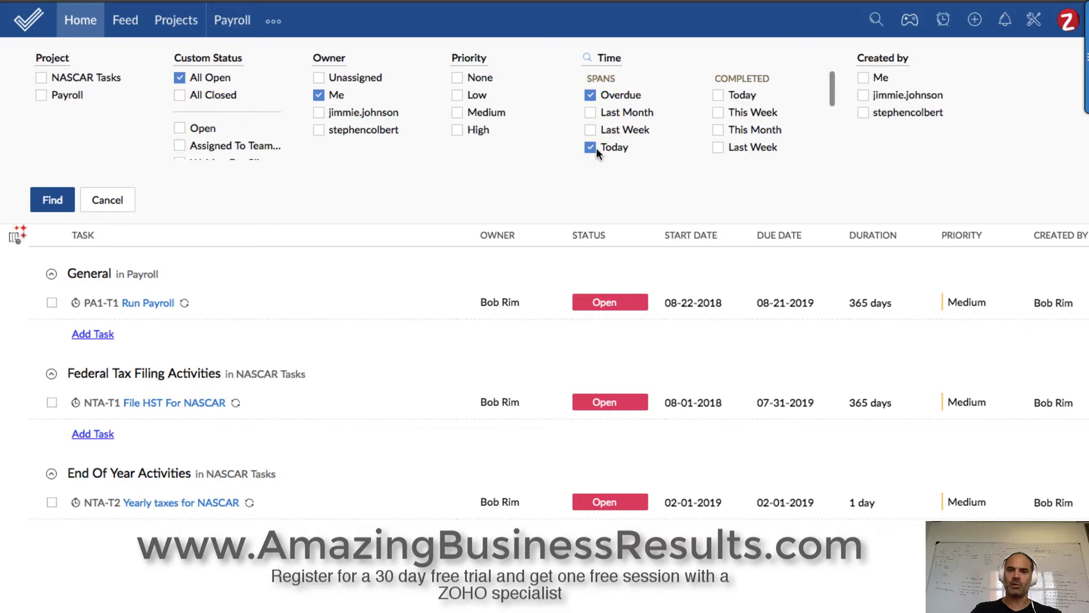
click(54, 198)
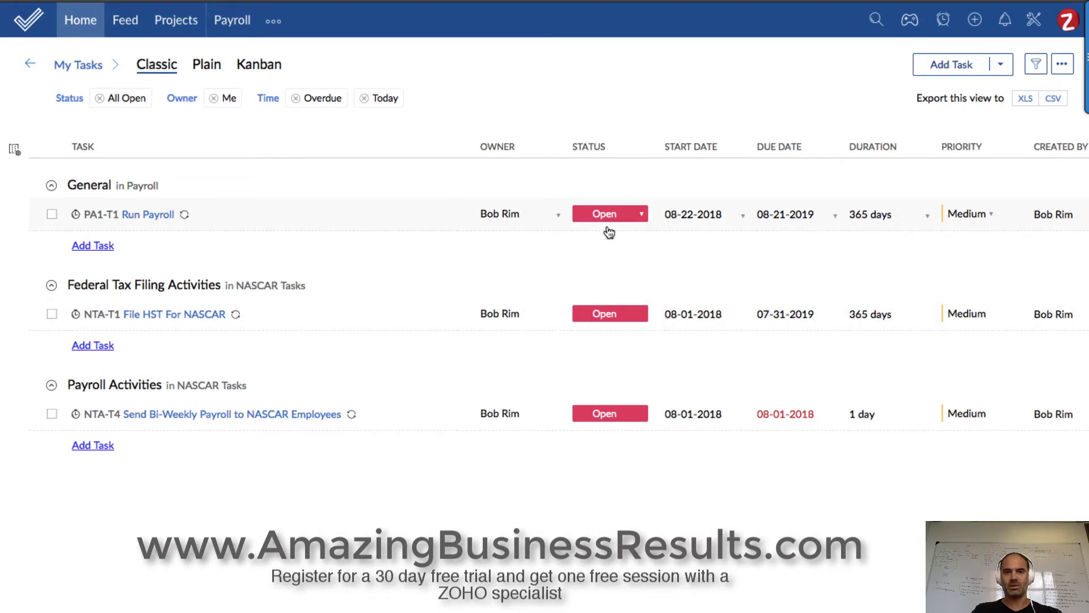
- Keep Run Payroll's status as Open and open its task details
click(641, 215)
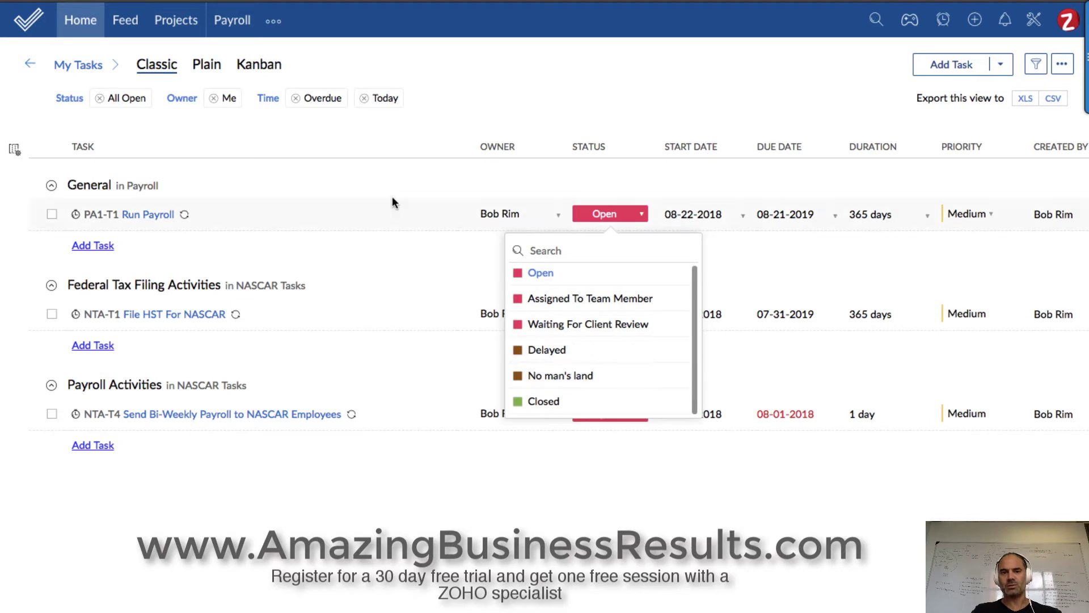
click(306, 218)
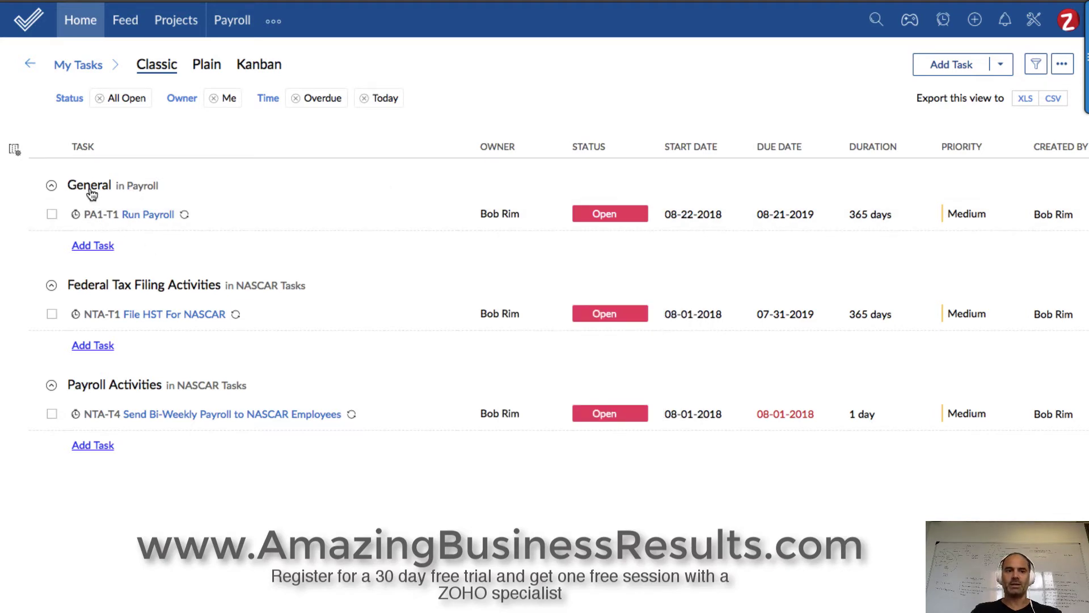
click(108, 219)
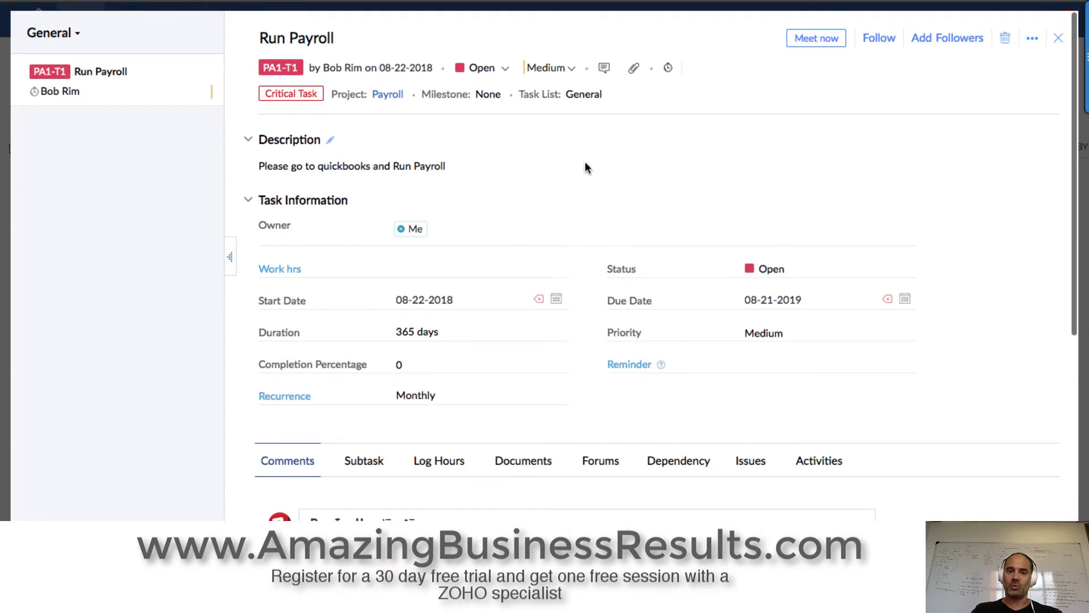
scroll(696, 215, down, 3)
scroll(584, 318, down, 1)
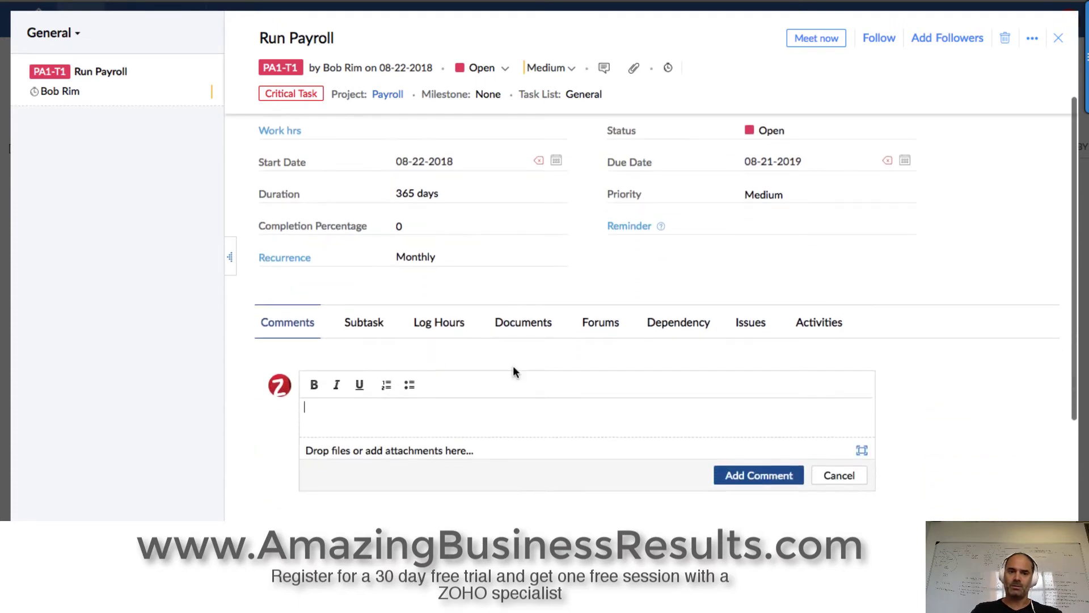
- Log 3 billable hours on Run Payroll for 08-22-2018
click(440, 317)
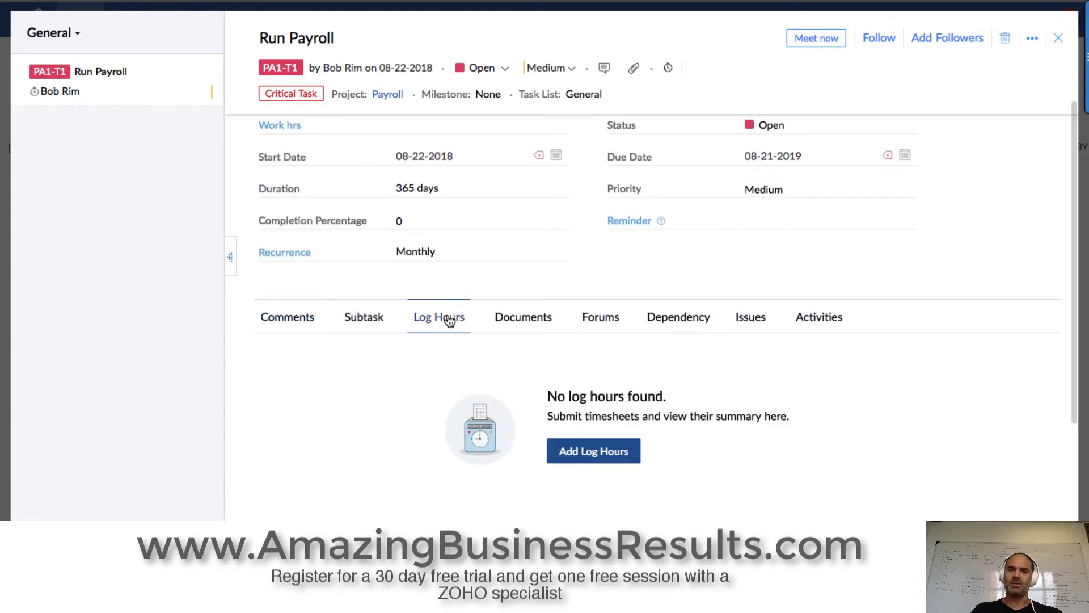
click(594, 451)
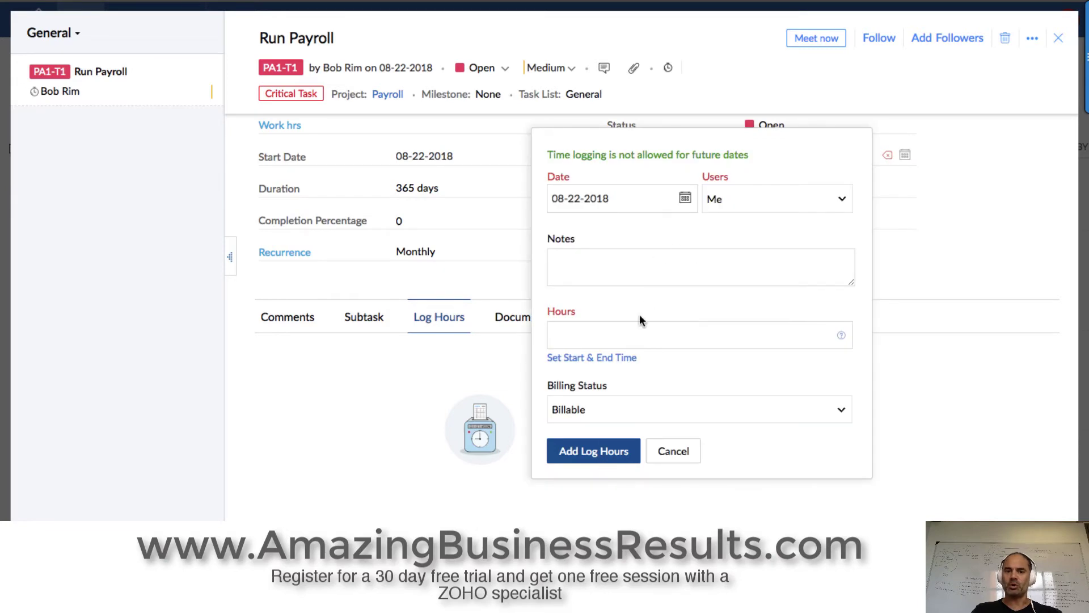
click(640, 333)
text(3)
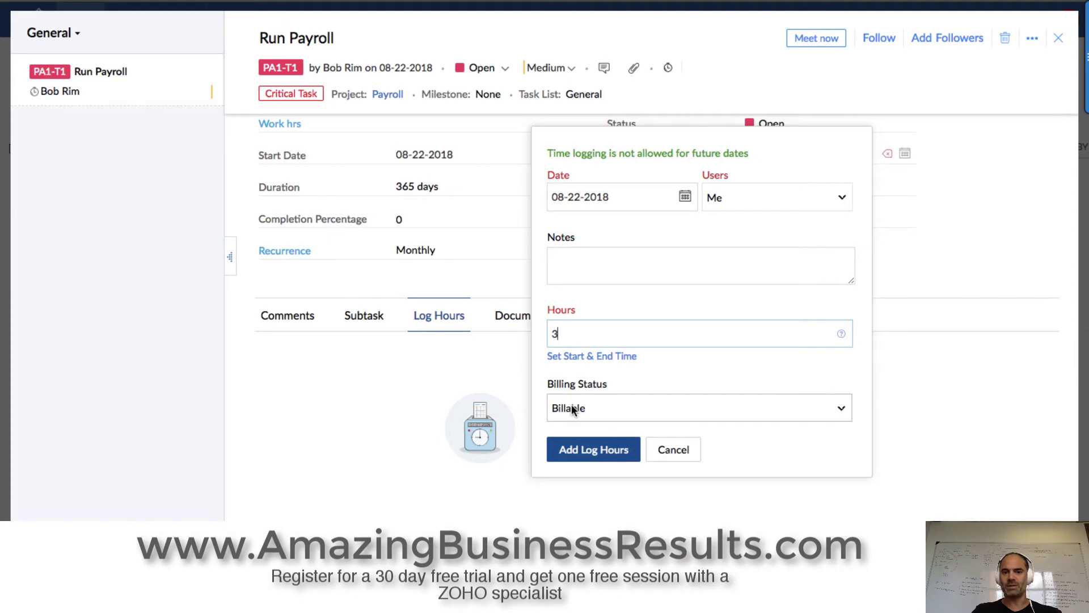
click(606, 454)
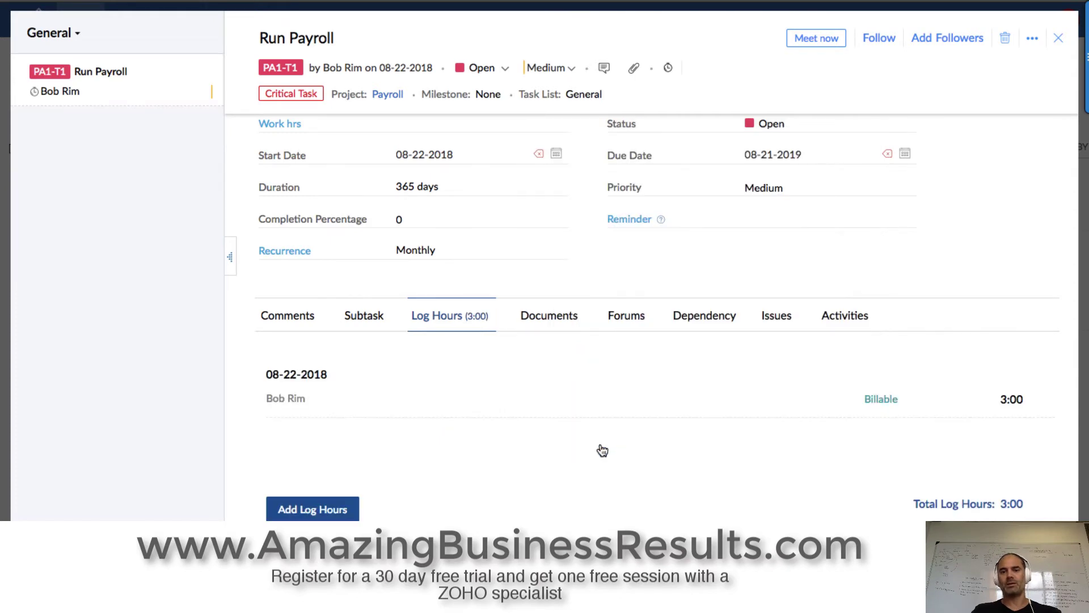
scroll(602, 317, down, 3)
mouse_move(990, 331)
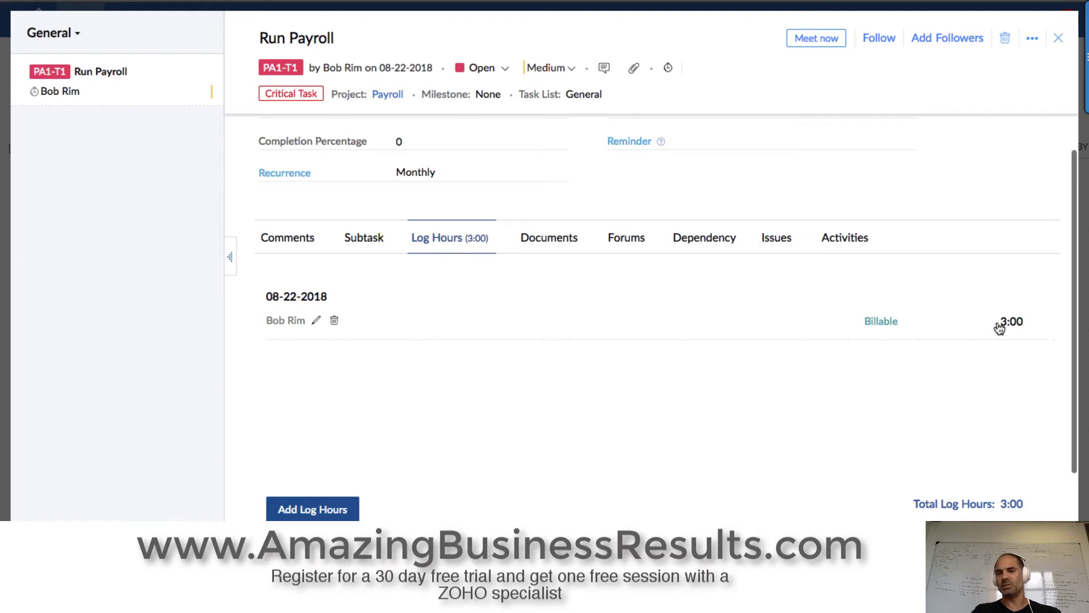
- Start a new subtask under Run Payroll, named for grabbing the hours from a colleague
click(851, 237)
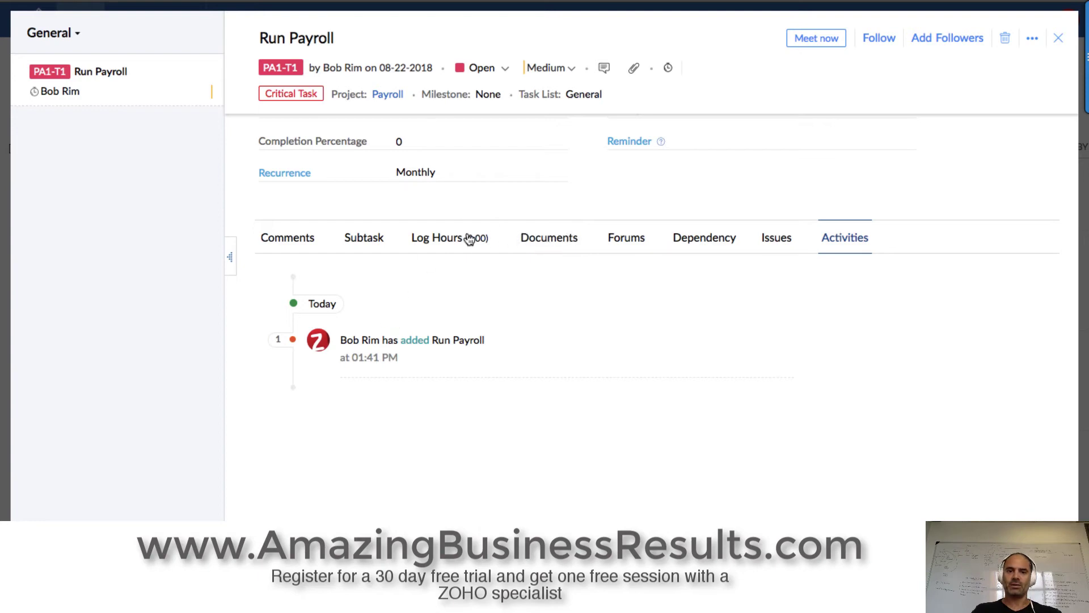
click(362, 241)
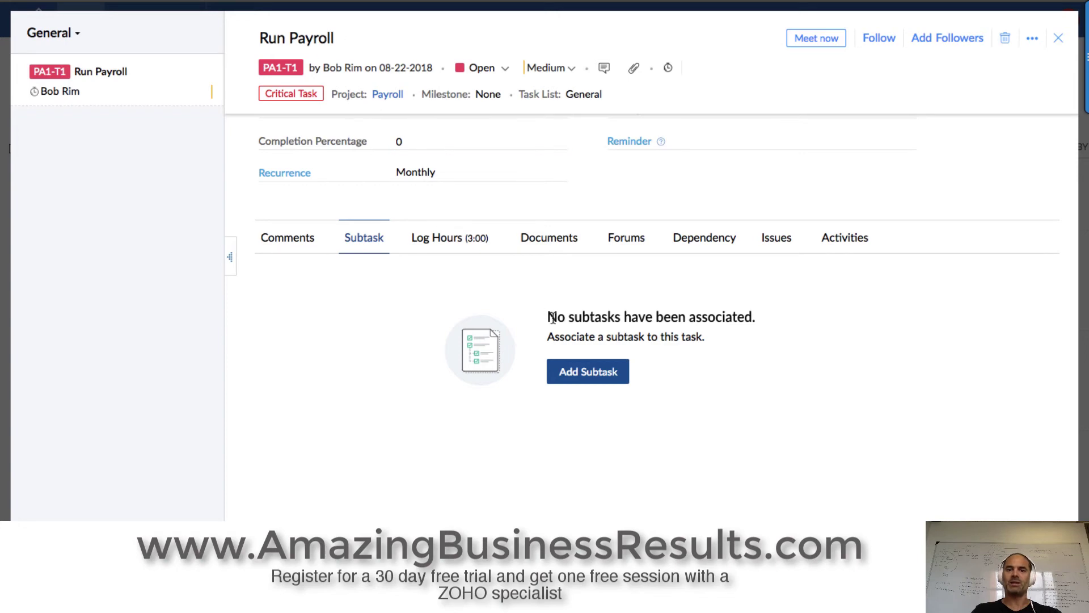
click(594, 376)
click(610, 173)
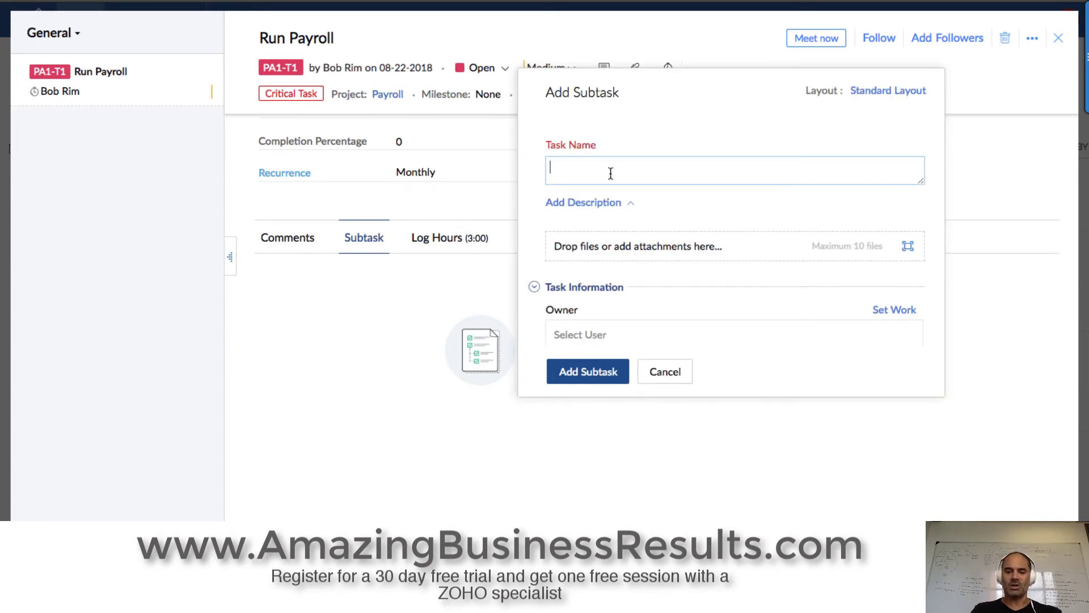
text(Grab the hours fro)
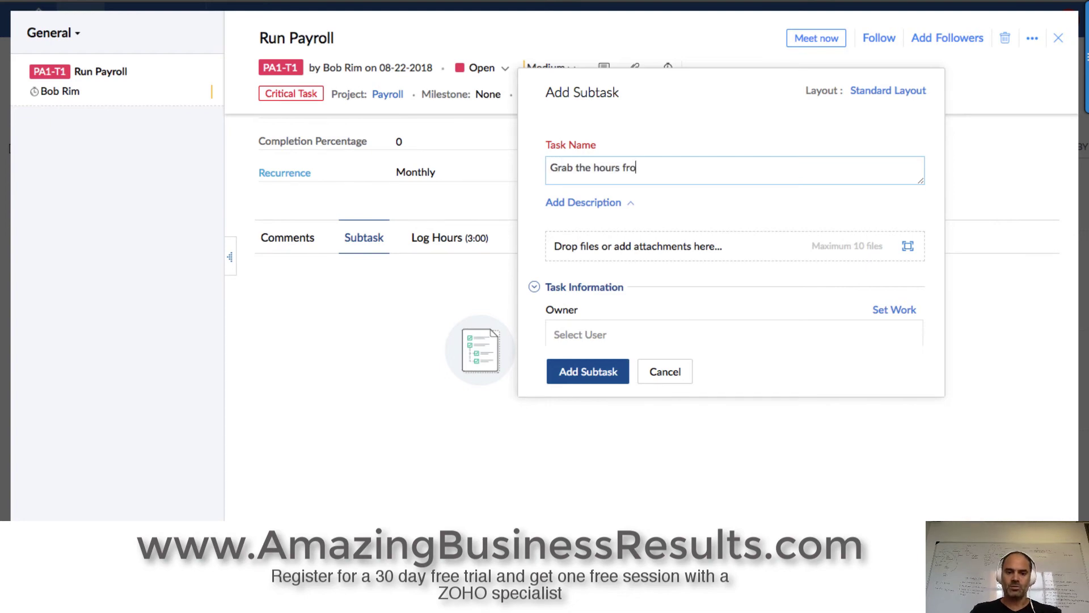
text(m Josh)
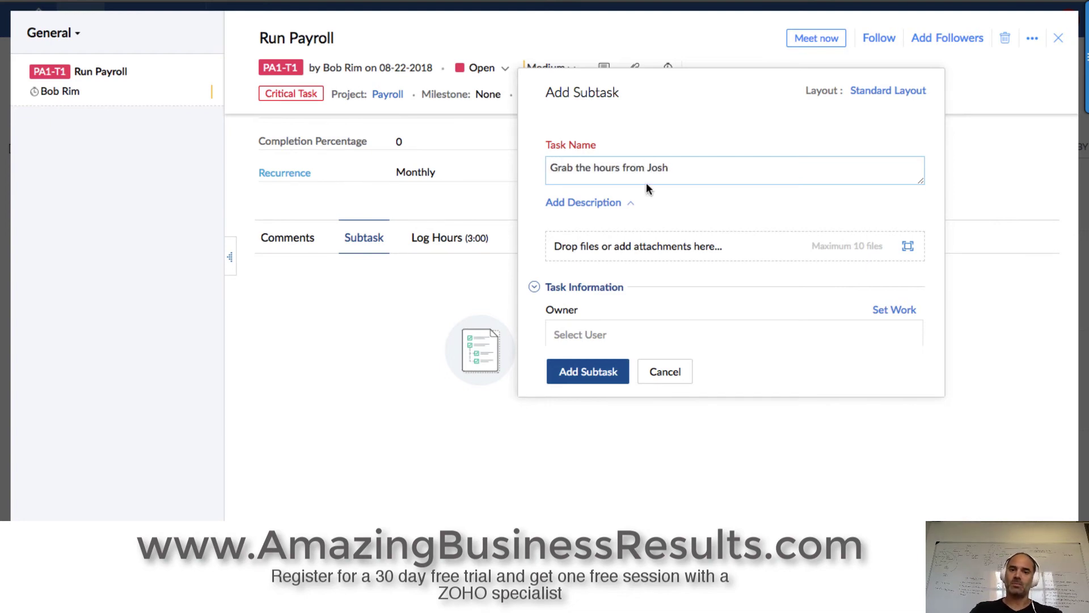
- Assign the subtask to Me with start and due dates of 08-22-2018
scroll(595, 246, down, 3)
click(597, 238)
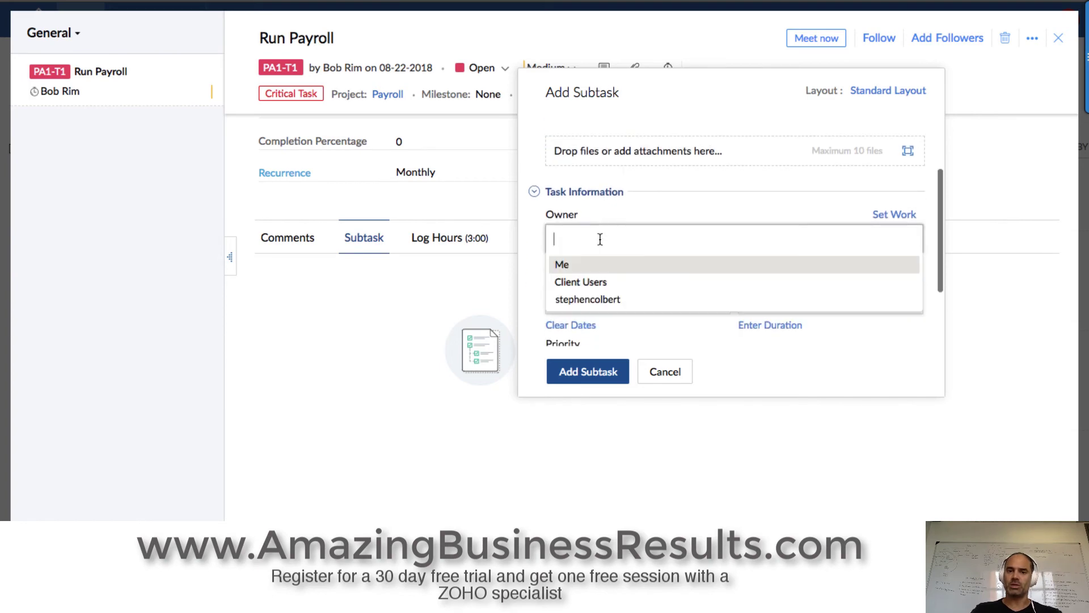
click(585, 267)
scroll(624, 266, down, 2)
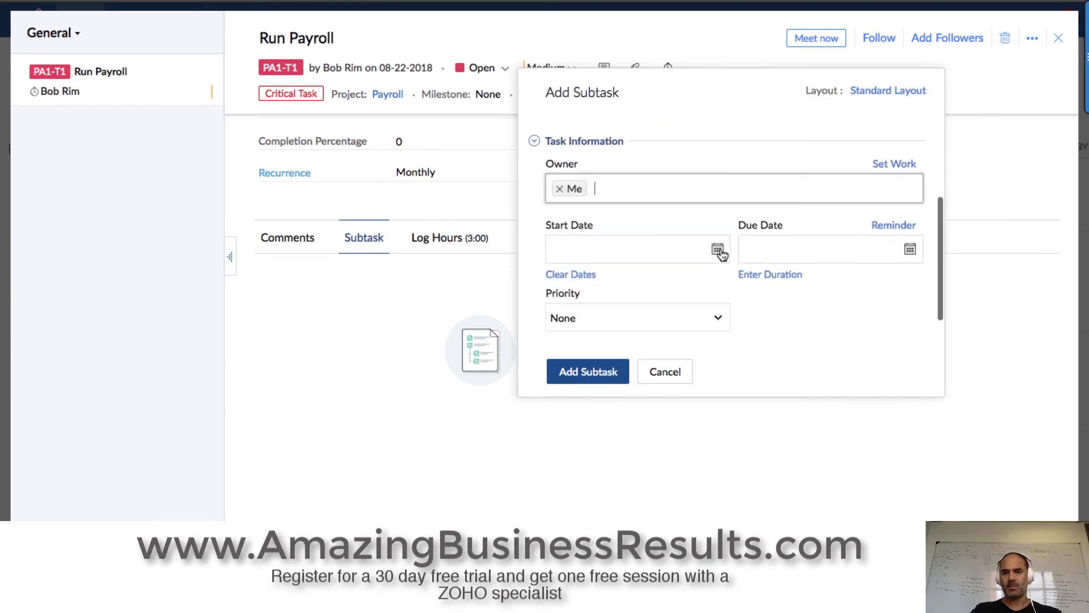
click(718, 250)
click(643, 164)
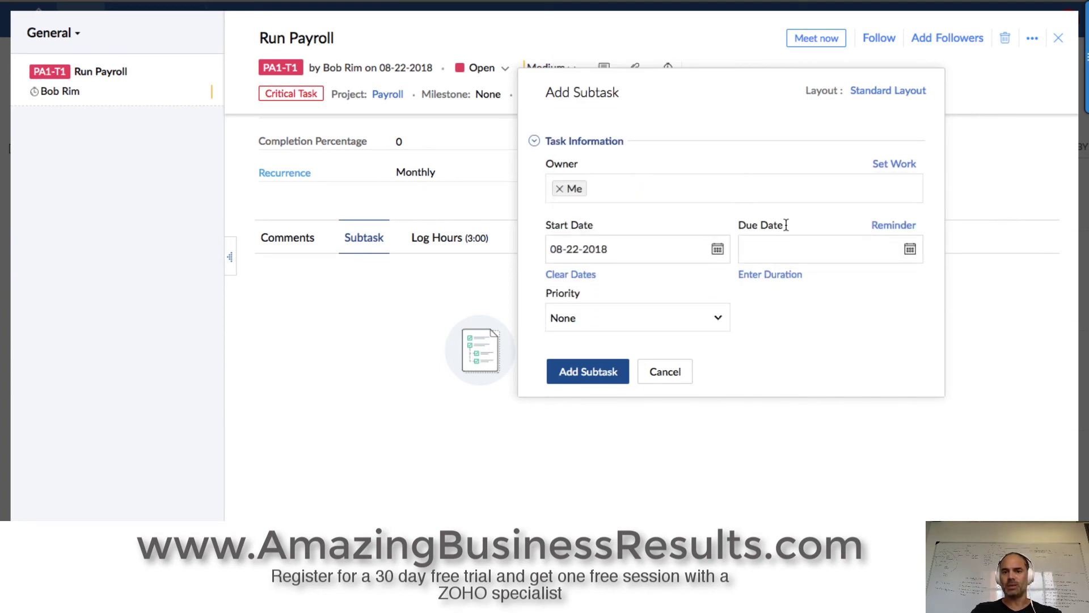
click(910, 249)
click(834, 164)
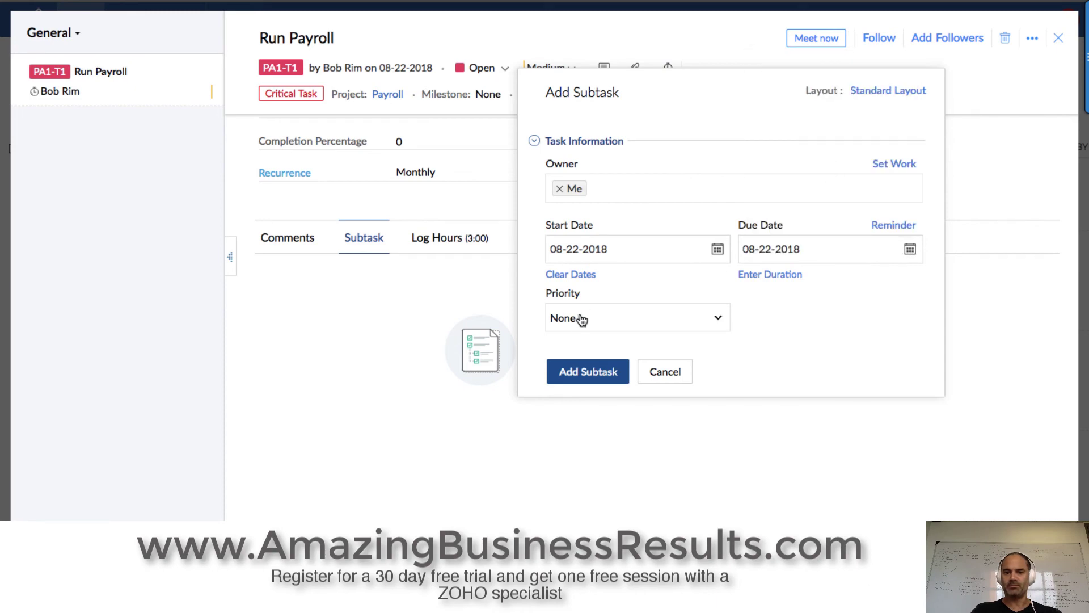
- Set the subtask priority to Medium, save it, and close the task panel
click(625, 315)
click(590, 396)
click(601, 369)
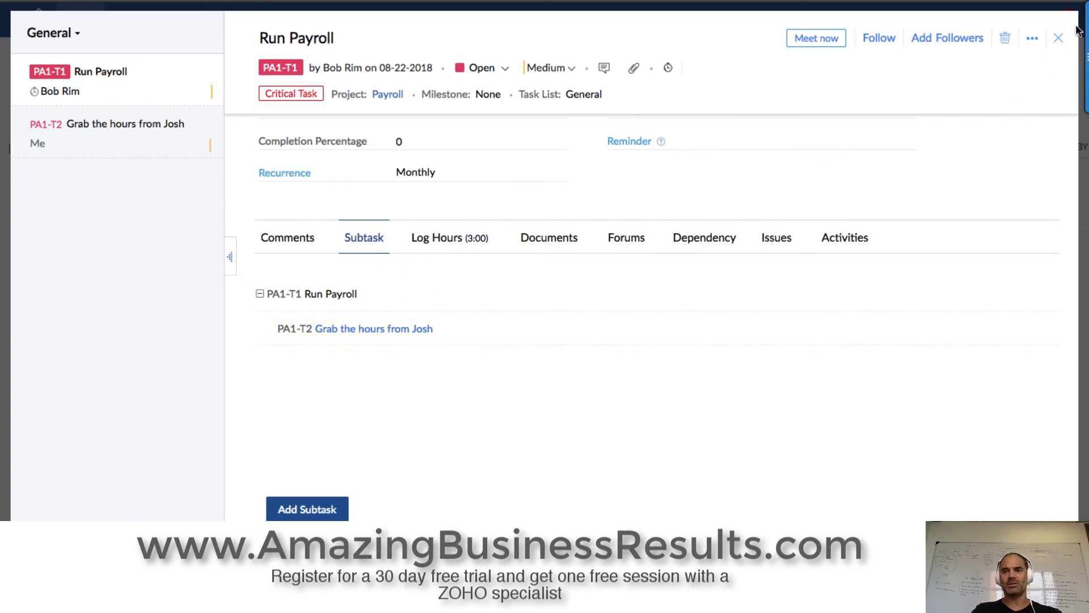
click(1059, 38)
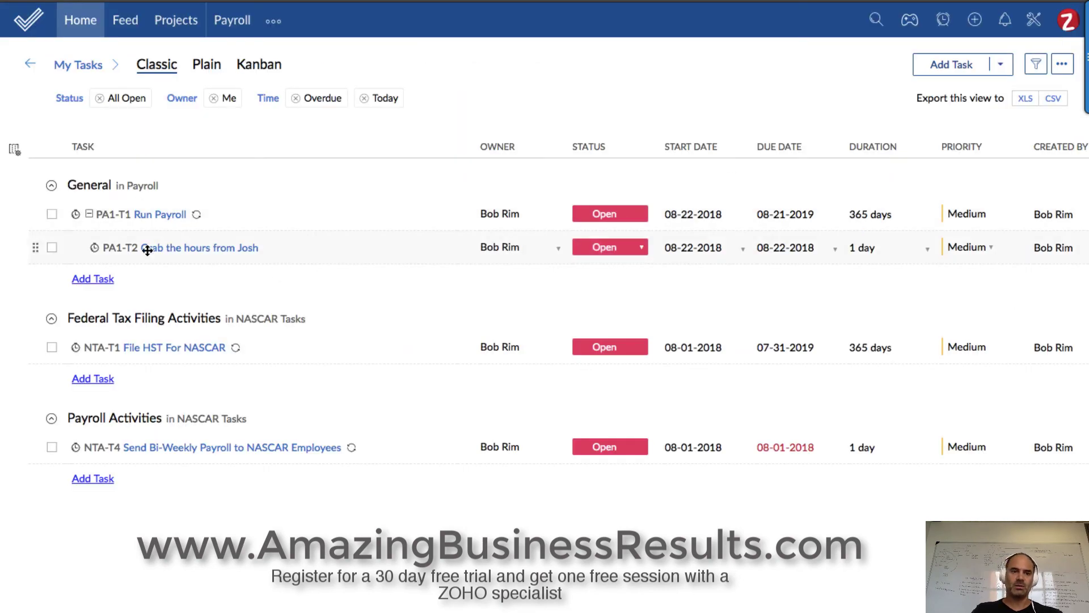